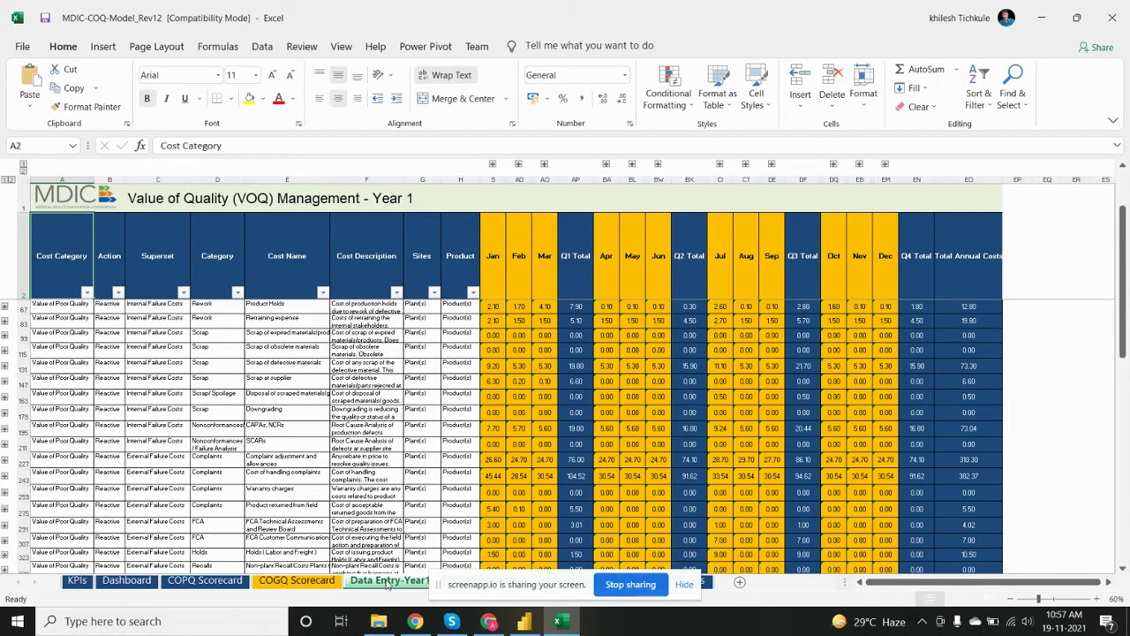
# Hide the screen-sharing notice and look through the Data Entry-Year2, Data Entry-Year3 and Data Entry-Year1 sheets.
pyautogui.click(685, 584)
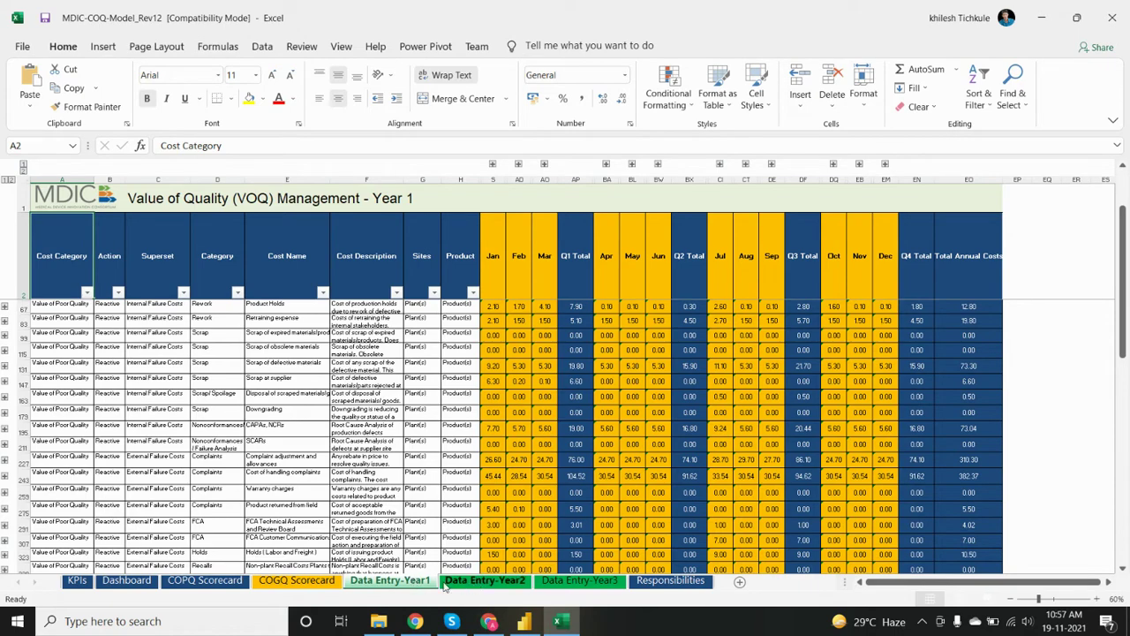
pyautogui.click(484, 581)
pyautogui.click(574, 570)
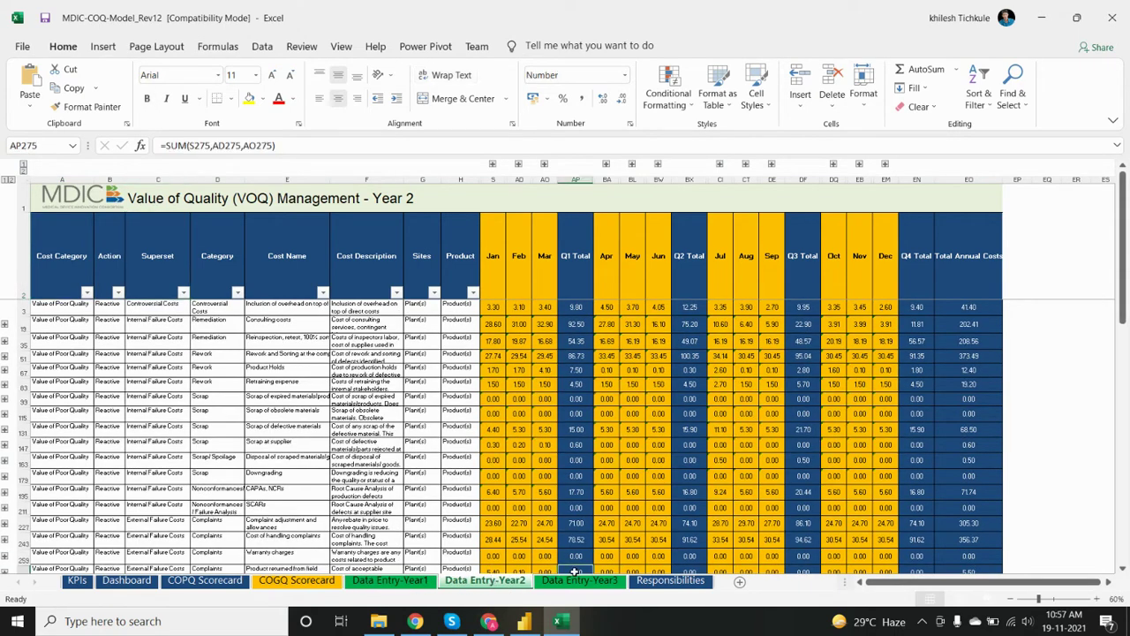
pyautogui.click(579, 581)
pyautogui.click(389, 582)
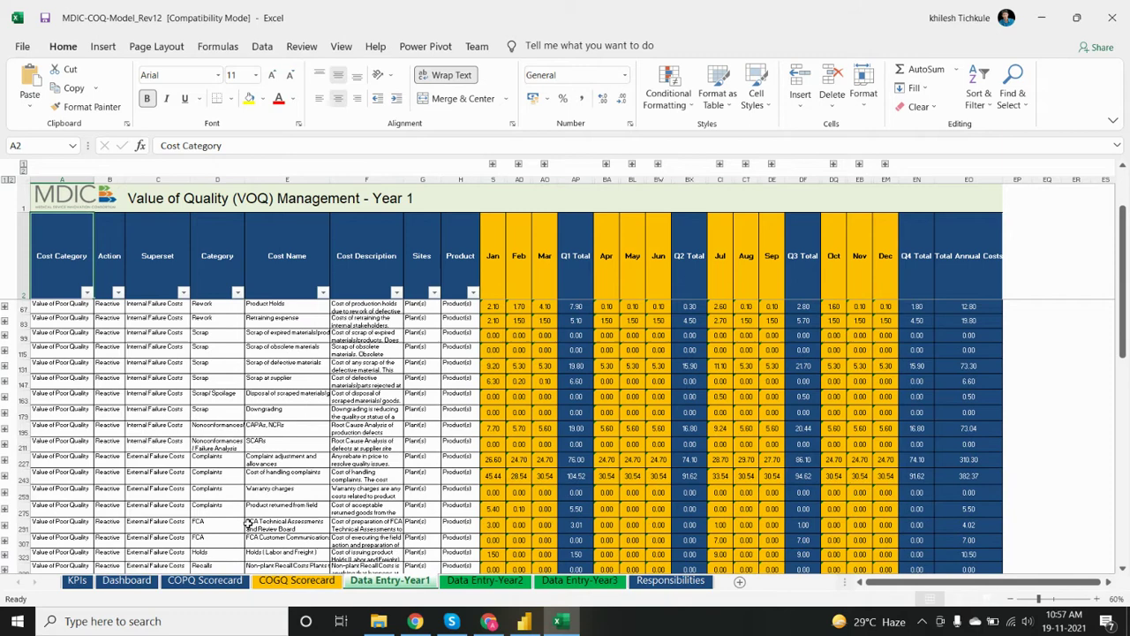
pyautogui.scroll(-2, 106, 424)
# Review the cost of poor quality charts on the KPIs and Dashboard sheets.
pyautogui.click(77, 581)
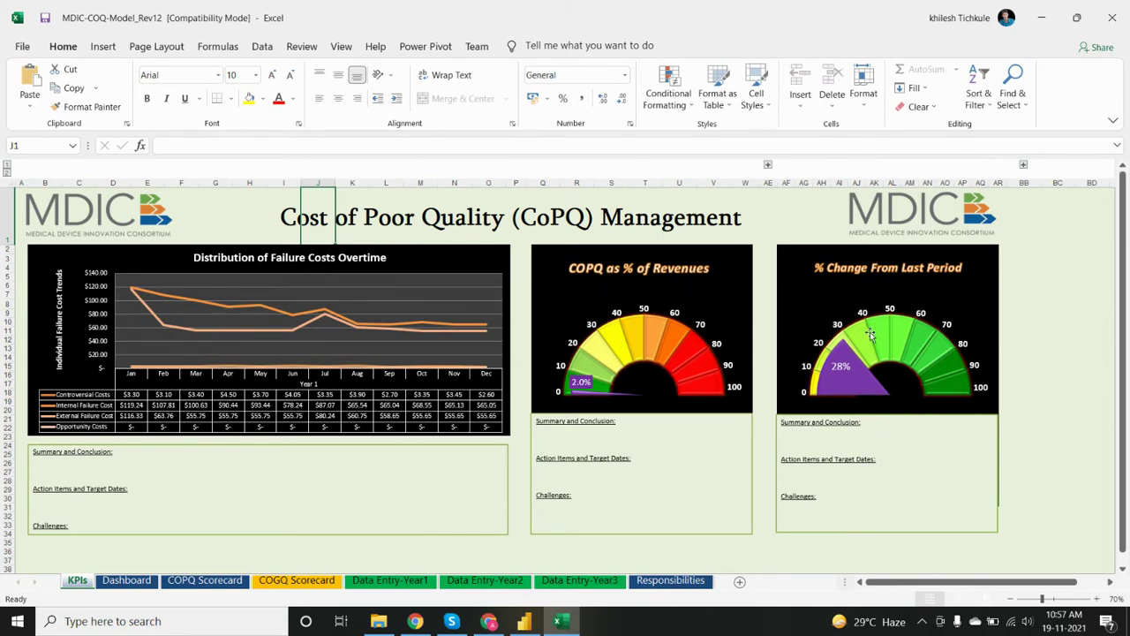
pyautogui.scroll(-2, 691, 347)
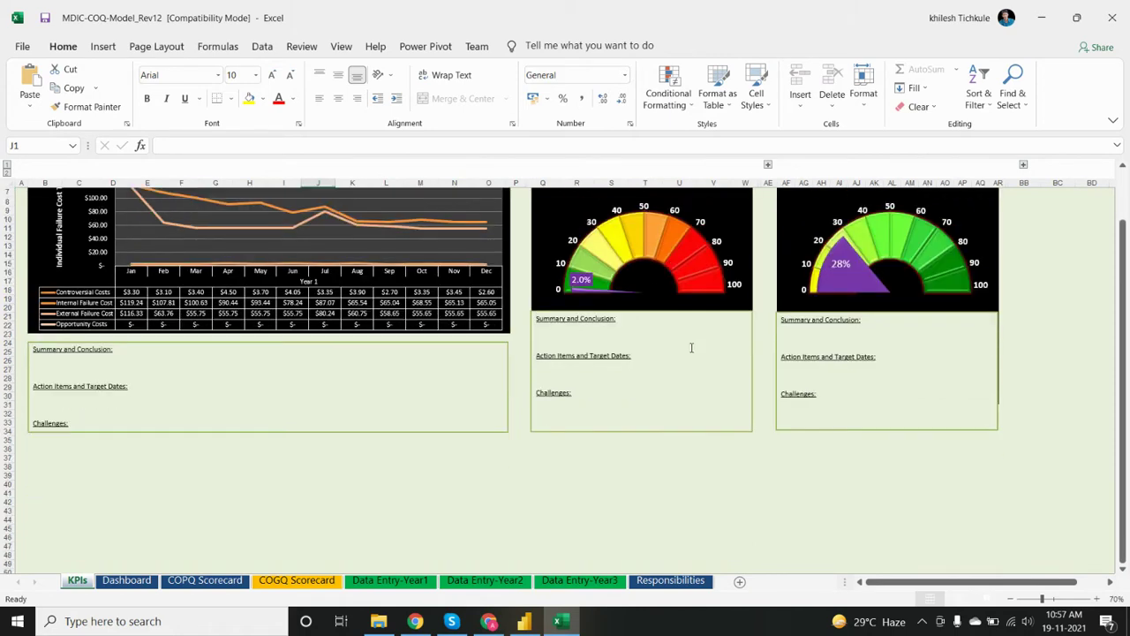
pyautogui.scroll(-1, 203, 442)
pyautogui.click(126, 580)
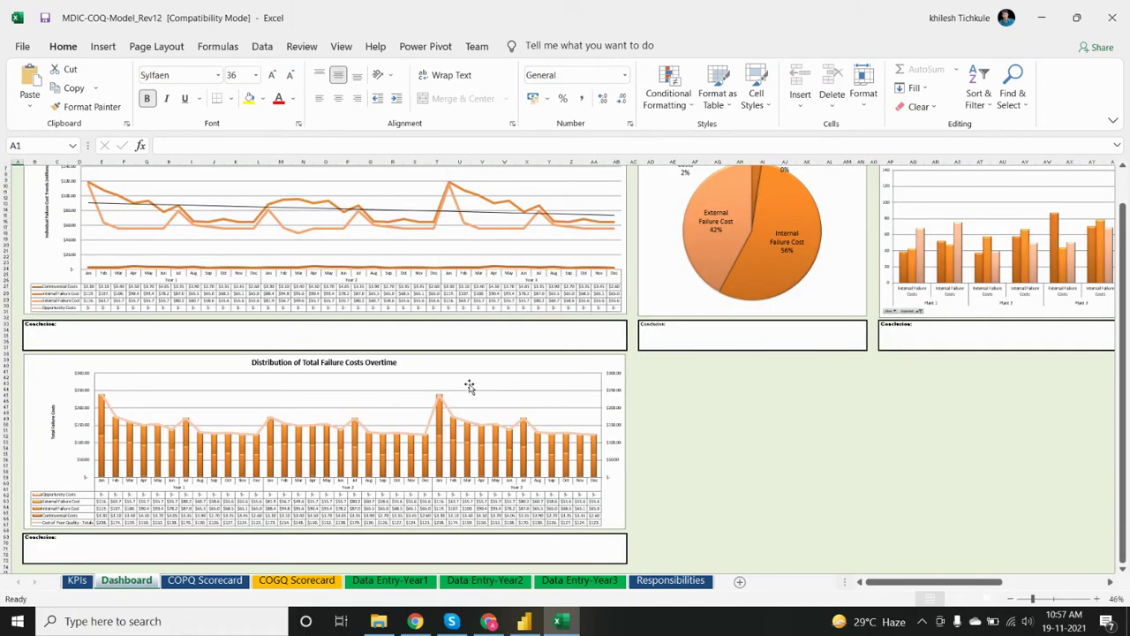
pyautogui.scroll(3, 450, 381)
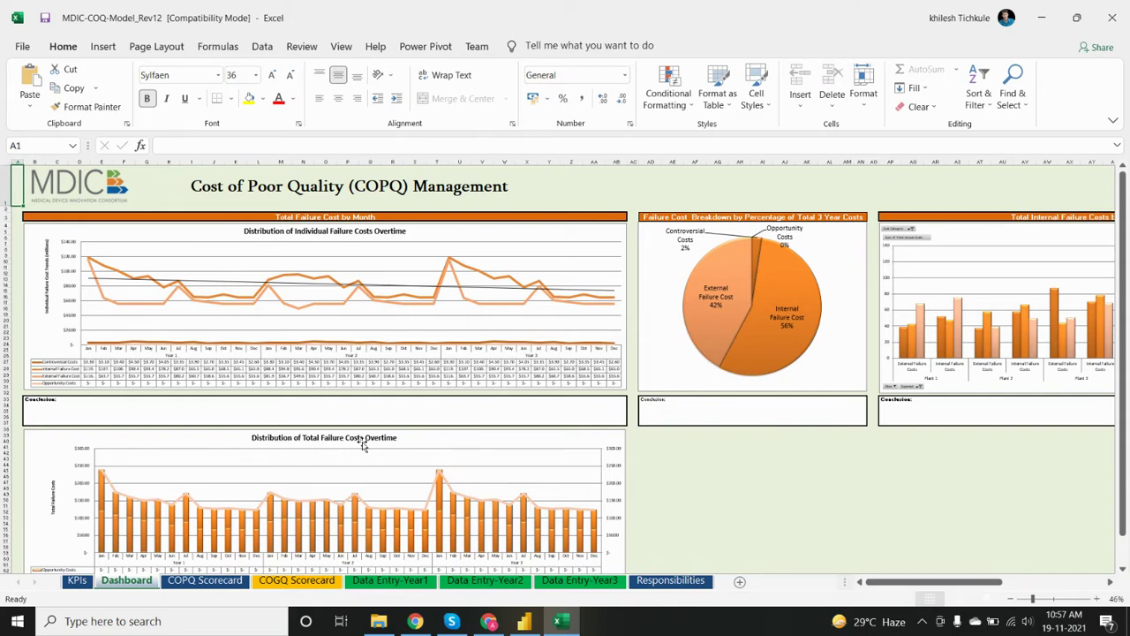
# Return to the Data Entry-Year1 sheet and go through its header cells from Action to Product.
pyautogui.click(378, 581)
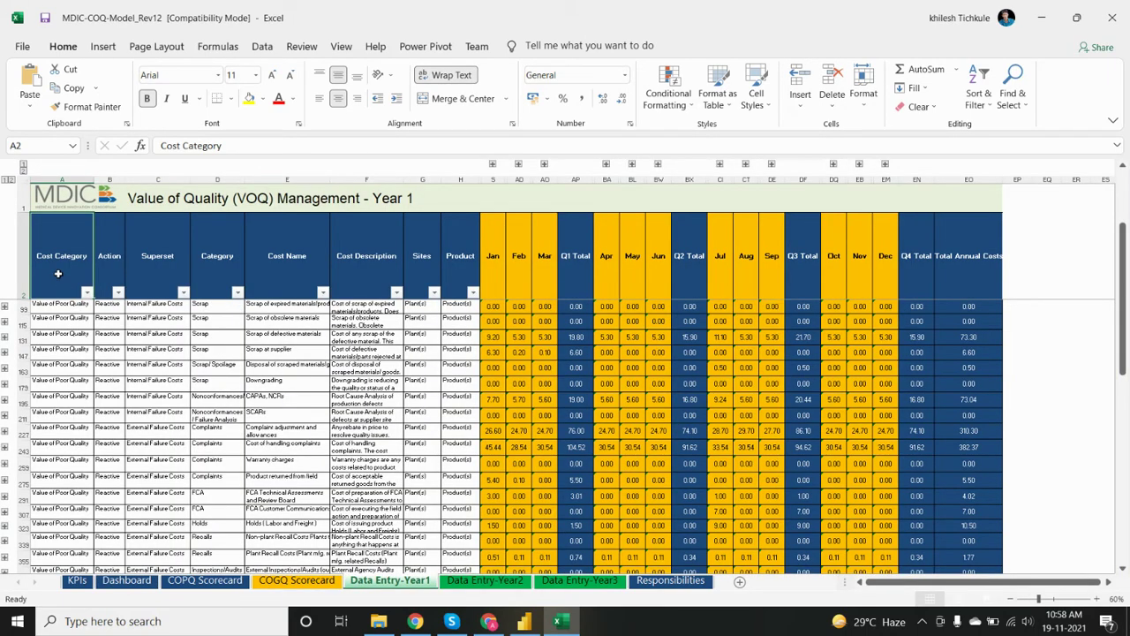
pyautogui.scroll(2, 57, 274)
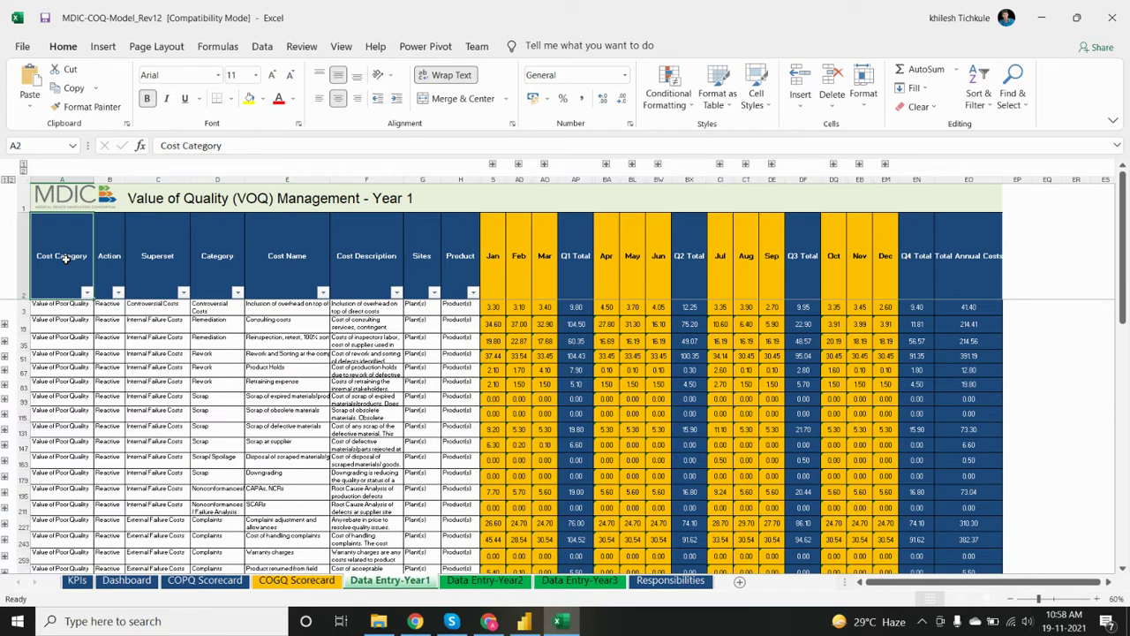
pyautogui.click(108, 263)
pyautogui.click(146, 258)
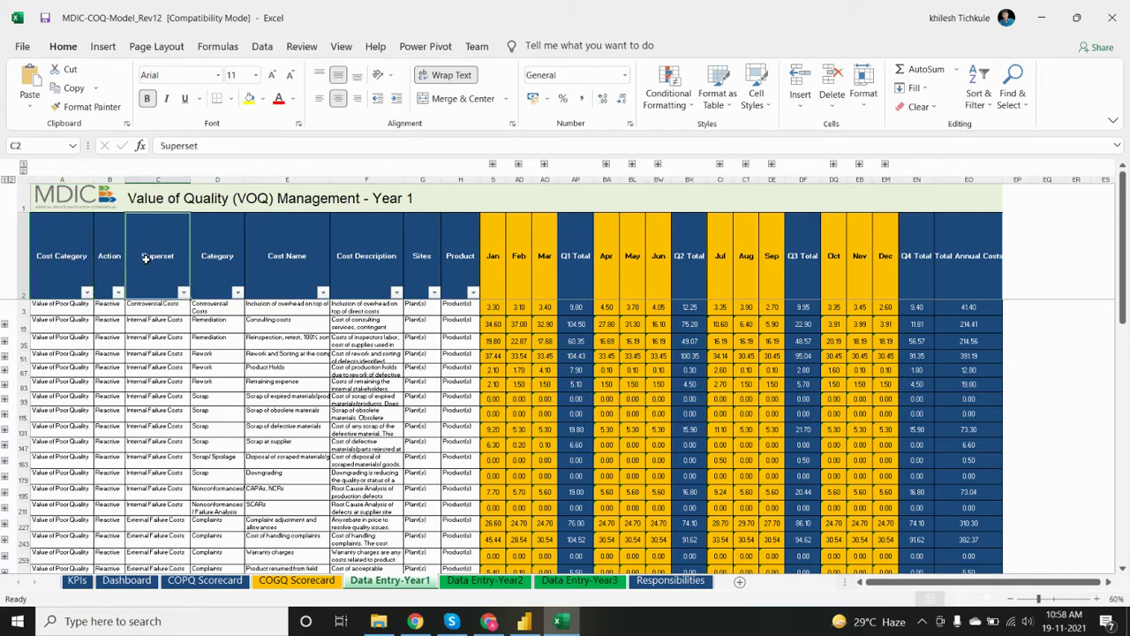
pyautogui.click(241, 258)
pyautogui.click(312, 264)
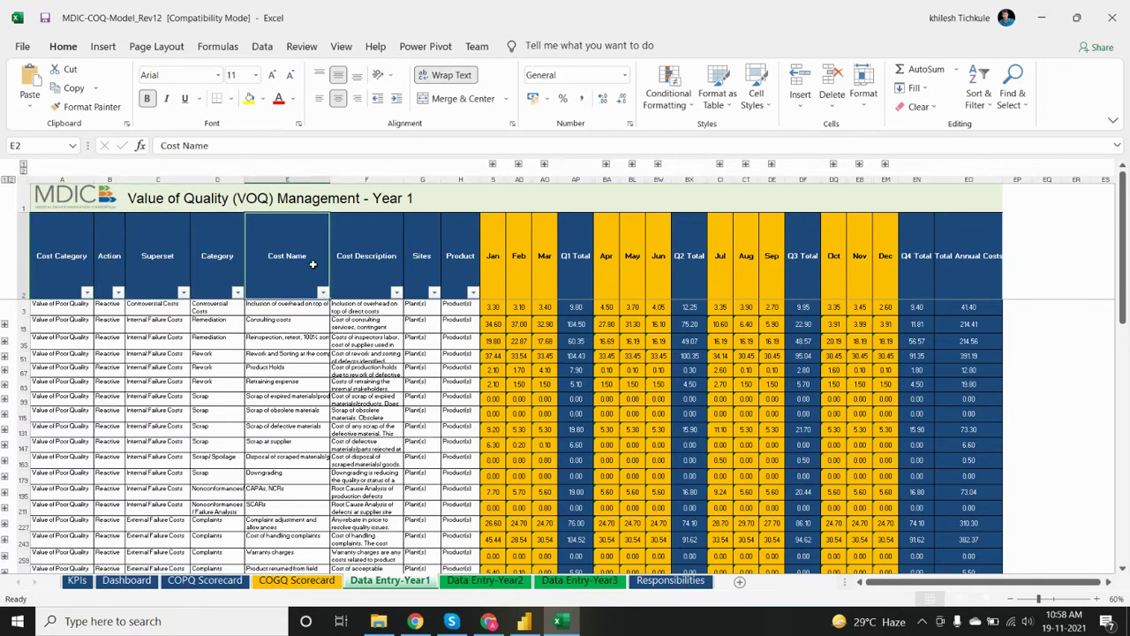
pyautogui.click(370, 264)
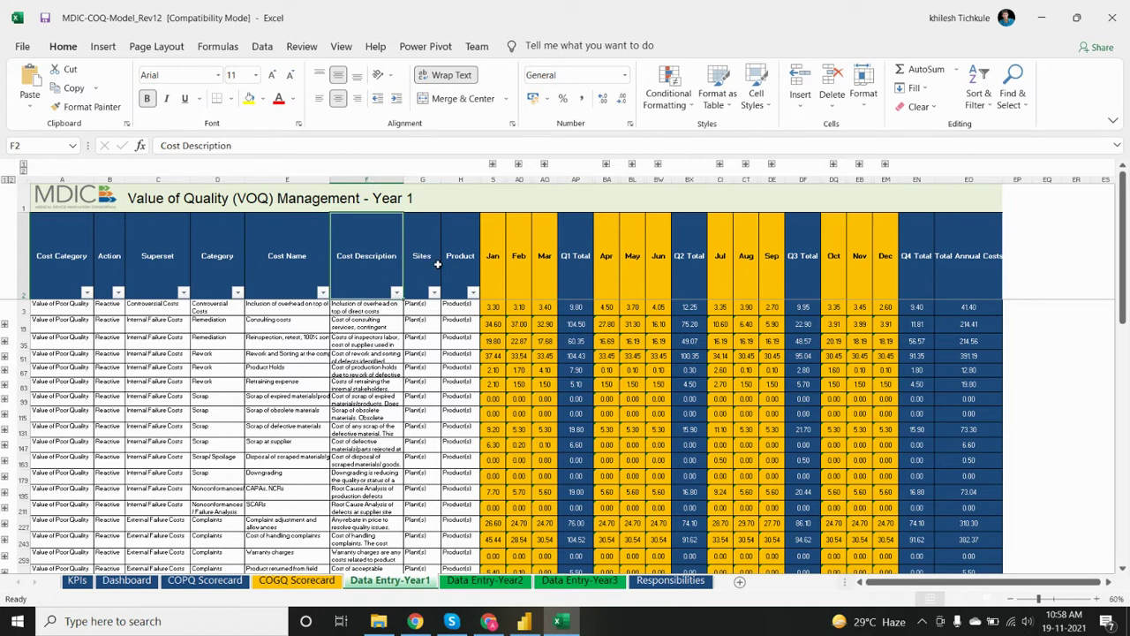
pyautogui.click(437, 263)
pyautogui.click(457, 262)
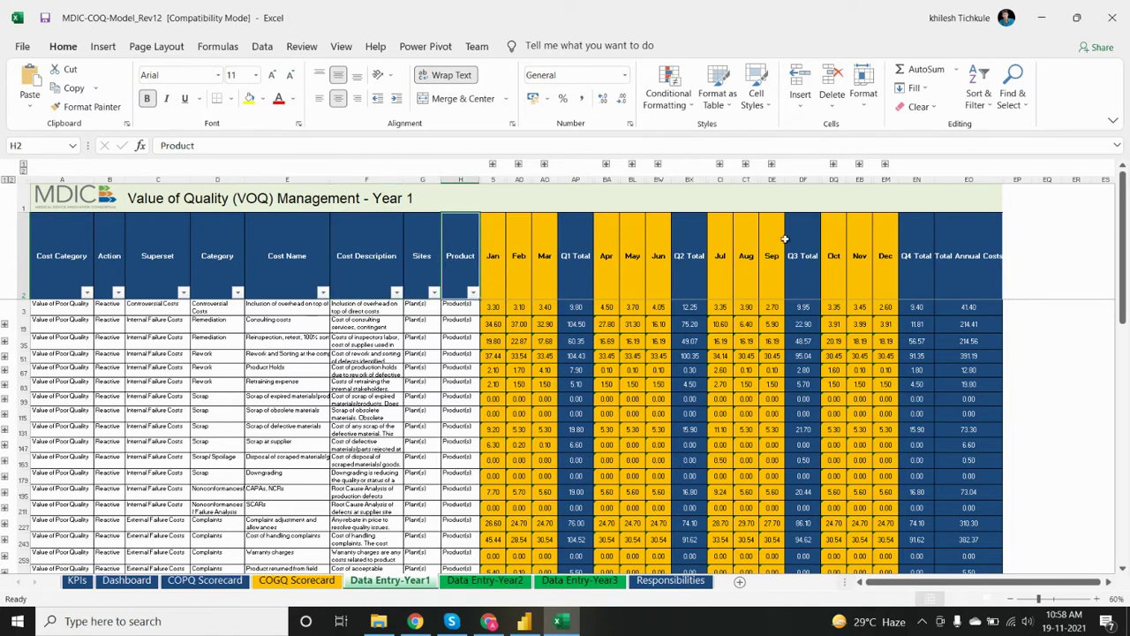
# Examine the monthly cost columns Jan, Feb and Mar on the Data Entry-Year1 sheet.
pyautogui.click(491, 274)
pyautogui.click(521, 276)
pyautogui.click(550, 280)
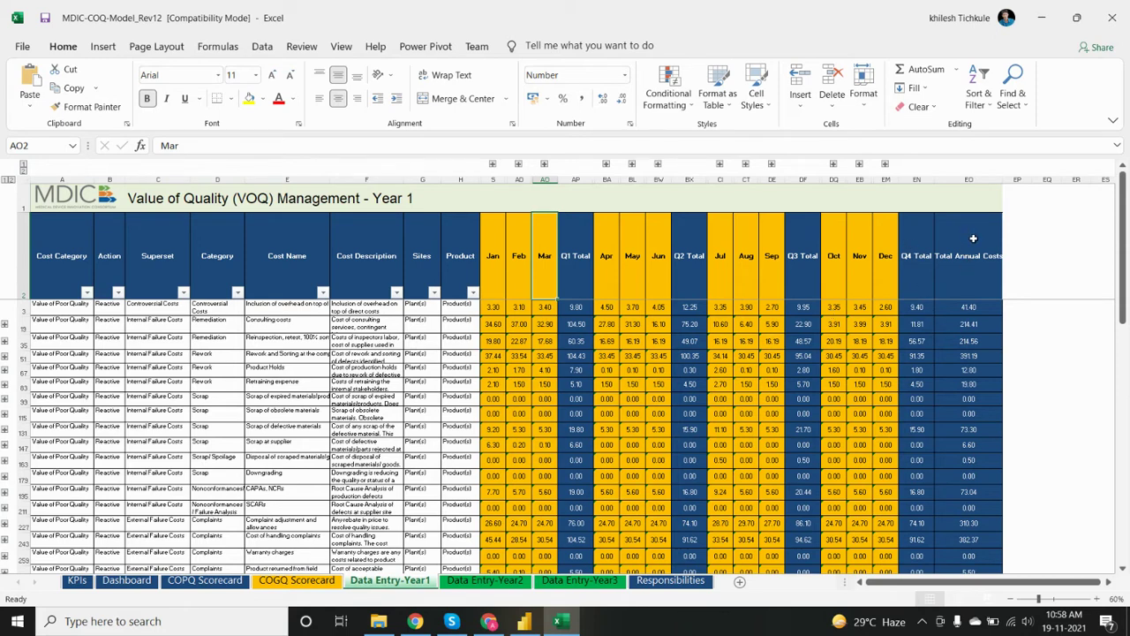
pyautogui.scroll(-1, 978, 261)
pyautogui.scroll(1, 939, 411)
# Compare the layout of the three yearly data entry sheets, ending on Data Entry-Year2.
pyautogui.click(484, 587)
pyautogui.click(411, 588)
pyautogui.click(473, 589)
pyautogui.click(579, 582)
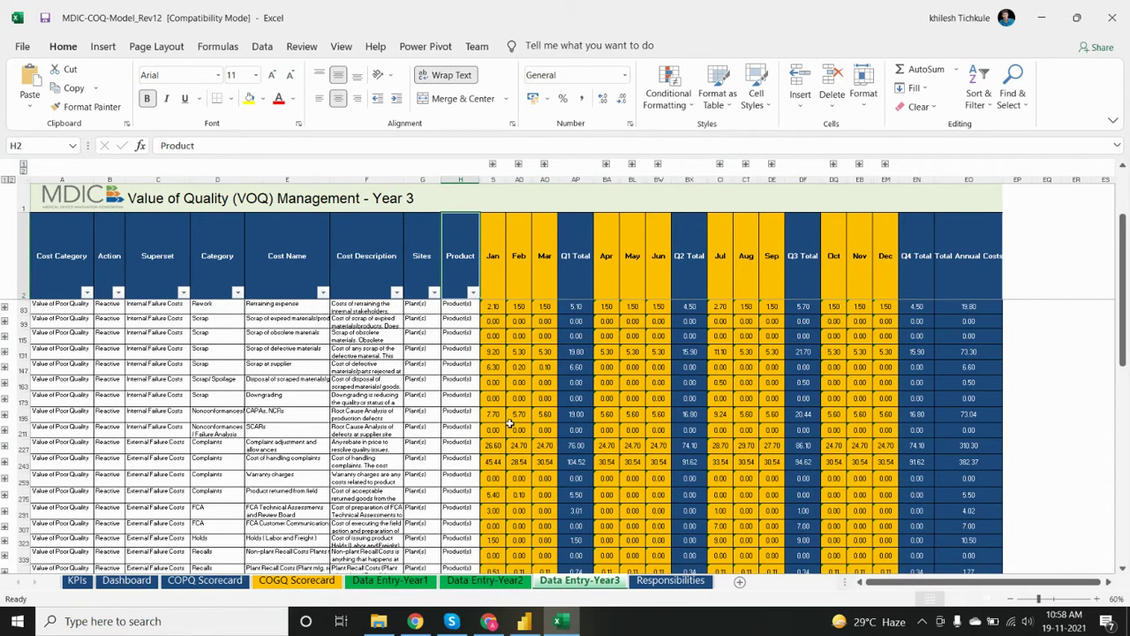
pyautogui.click(484, 581)
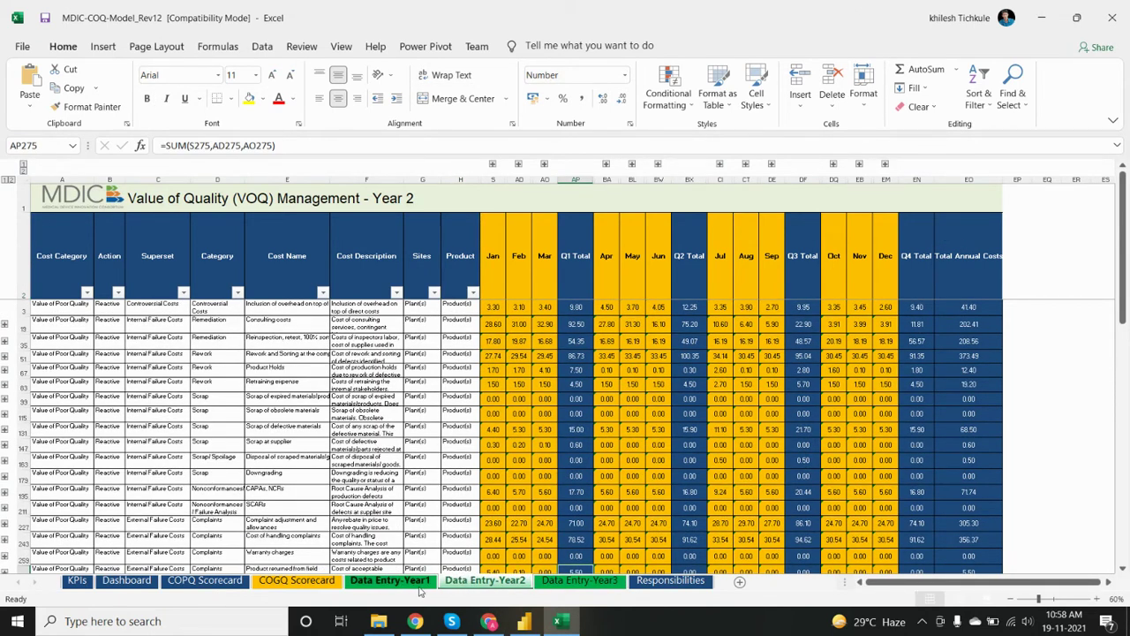
# Switch to Power BI Desktop, look at the imported Data Entry-Year1 table and return to the report page.
pyautogui.click(525, 623)
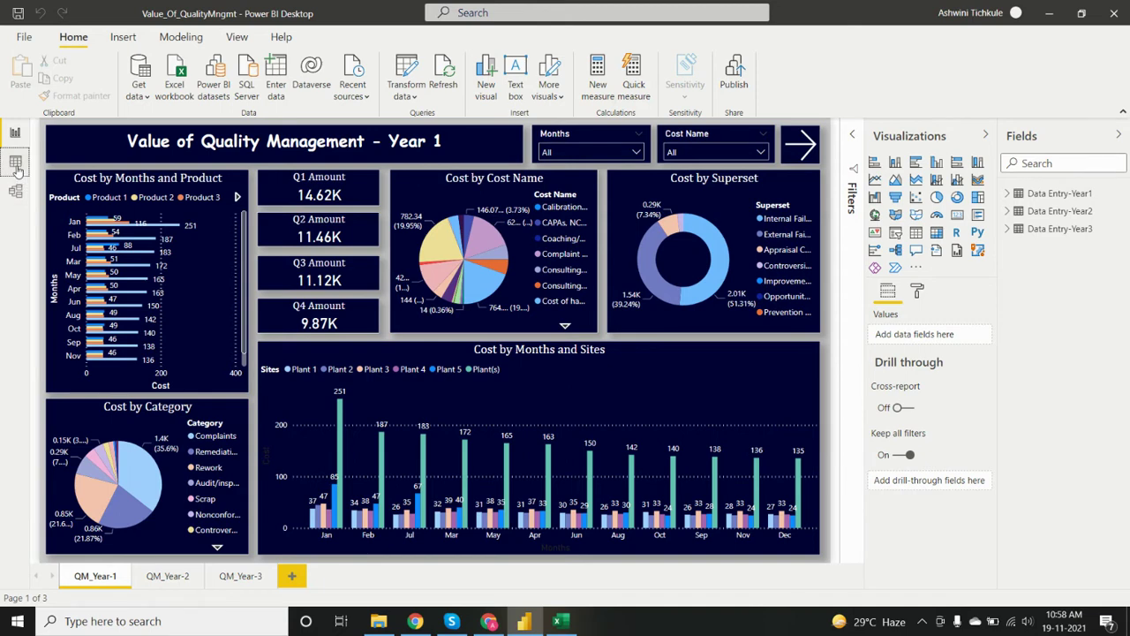
pyautogui.click(16, 164)
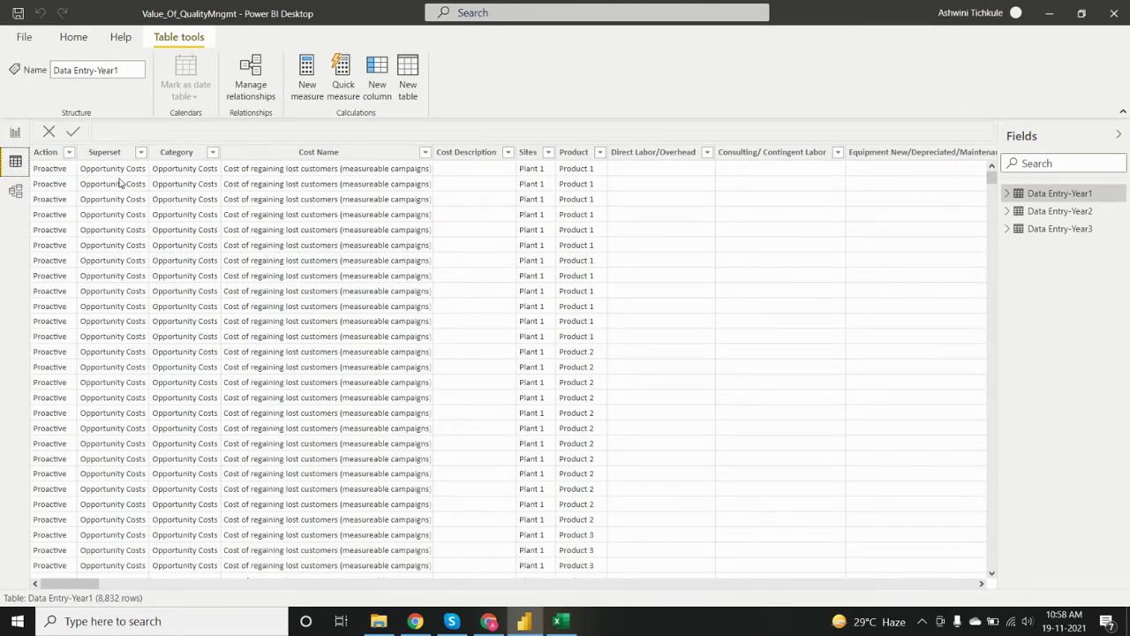
pyautogui.click(15, 132)
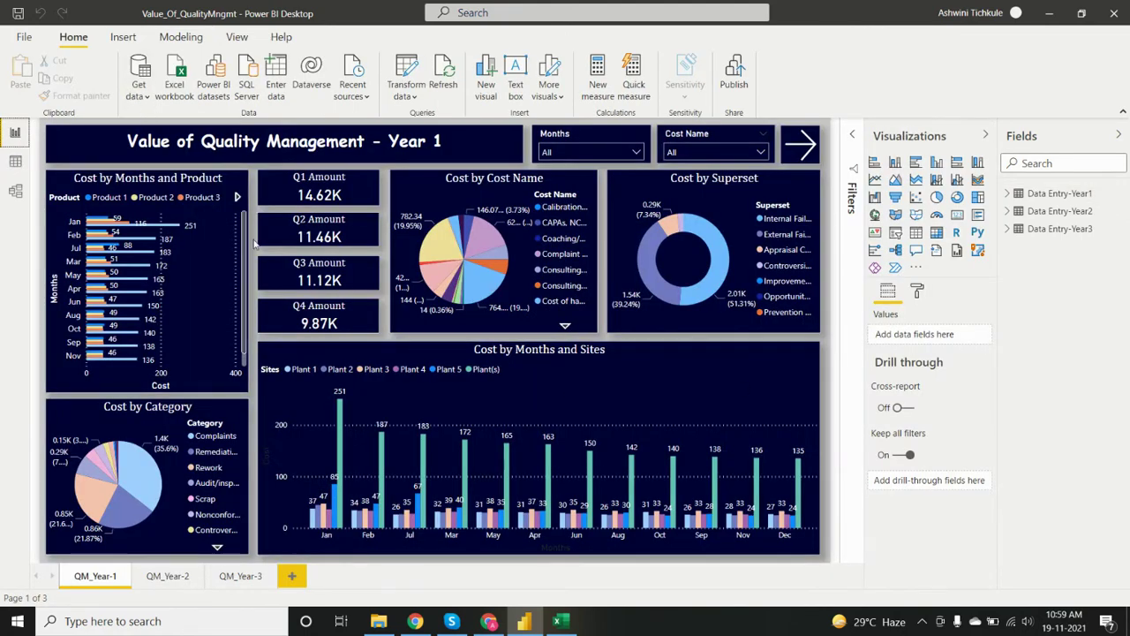
pyautogui.click(139, 93)
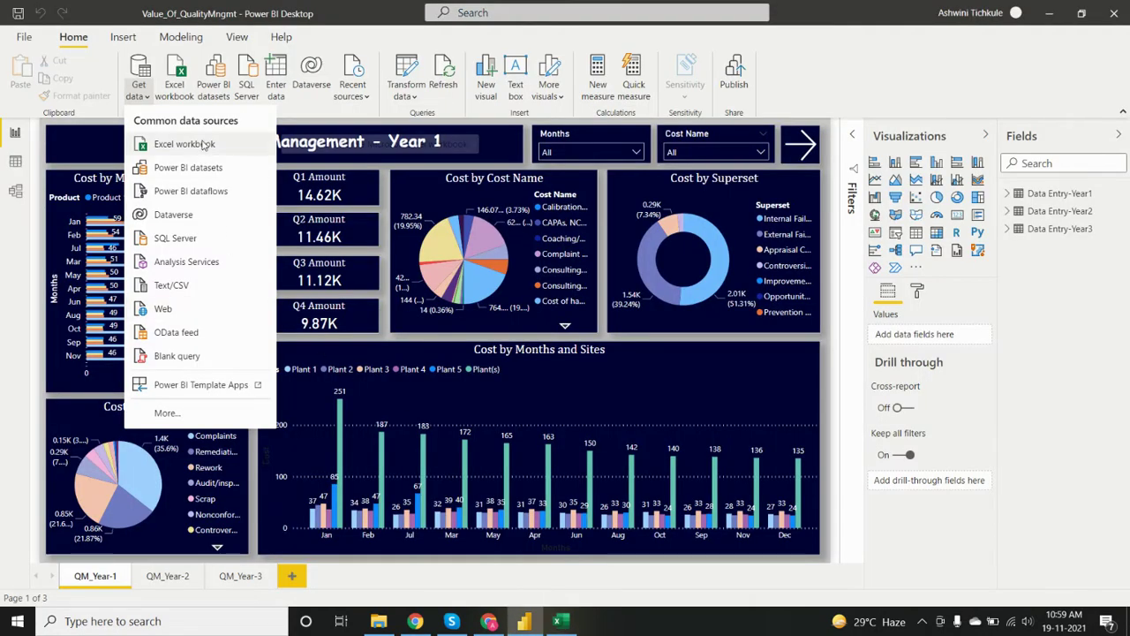
pyautogui.click(206, 149)
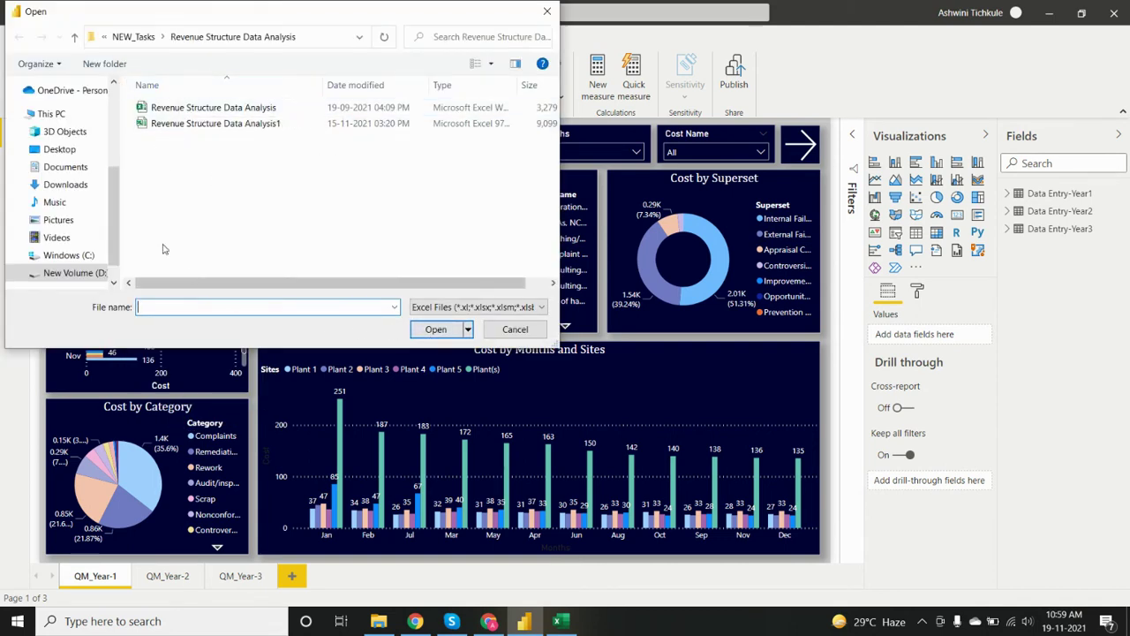
pyautogui.click(516, 329)
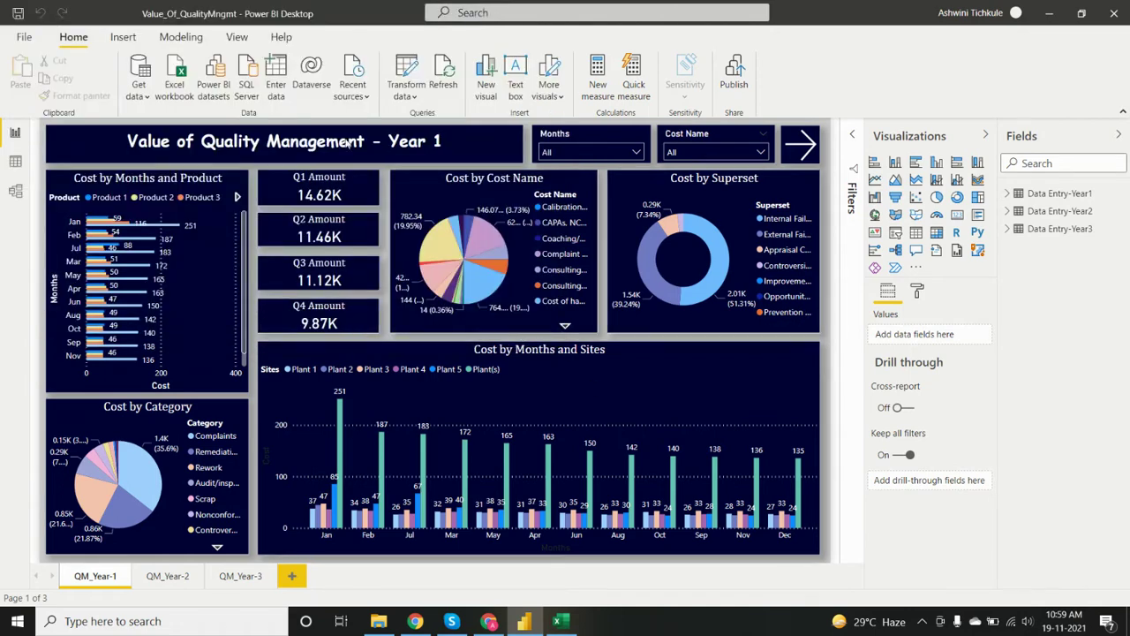
# Show the table data and view Data Entry-Year2, Data Entry-Year3 and Data Entry-Year1 in turn.
pyautogui.click(15, 162)
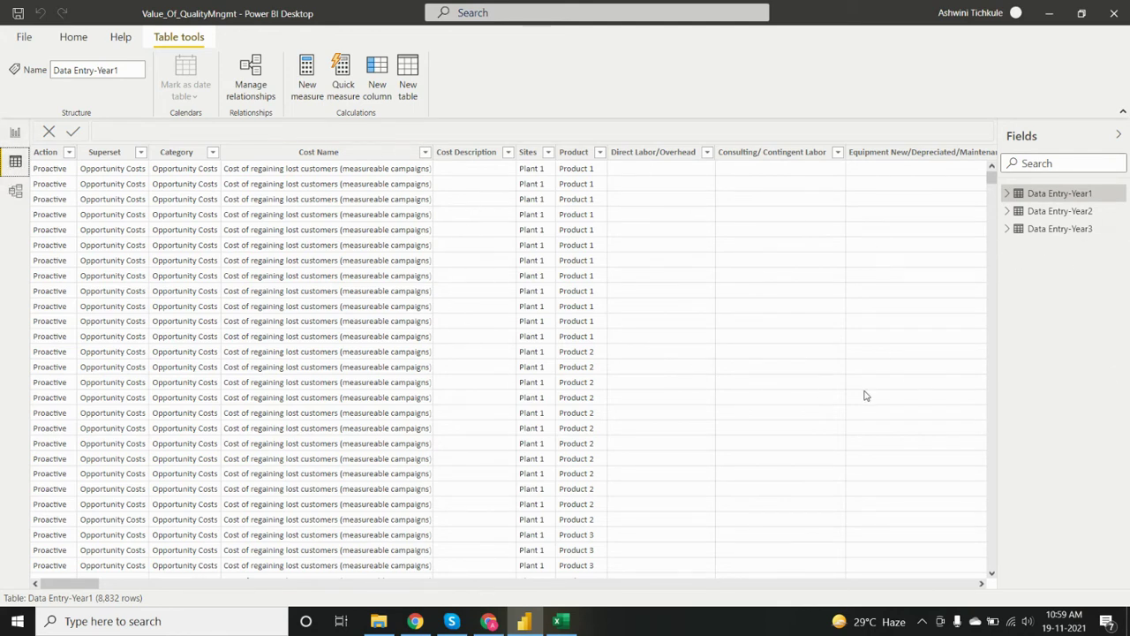
pyautogui.click(1051, 213)
pyautogui.click(1064, 230)
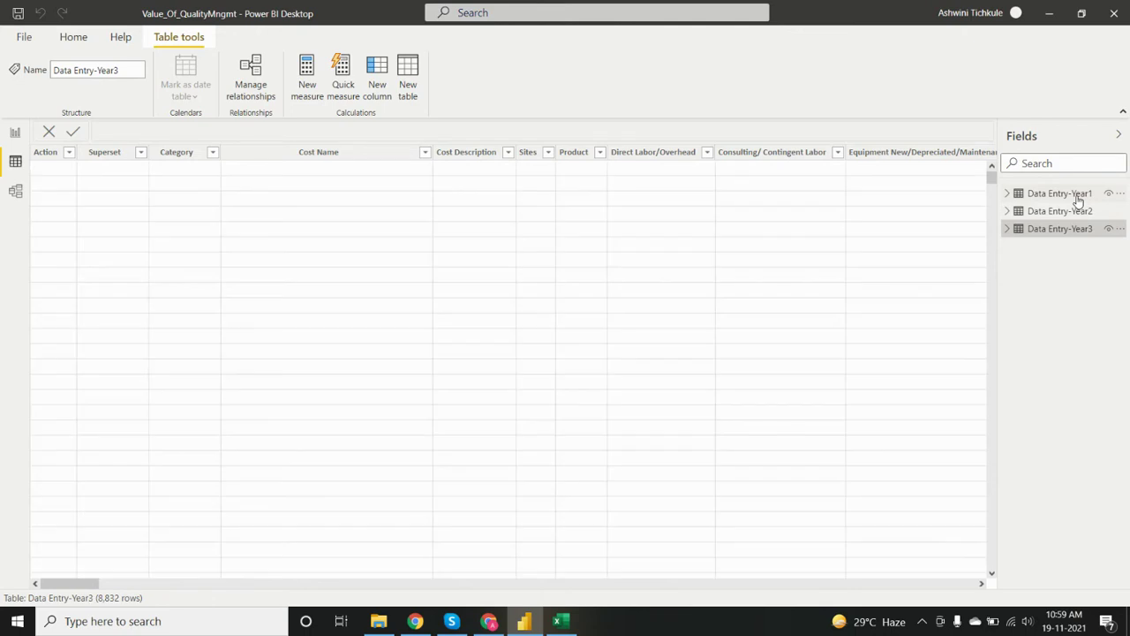
pyautogui.click(1078, 195)
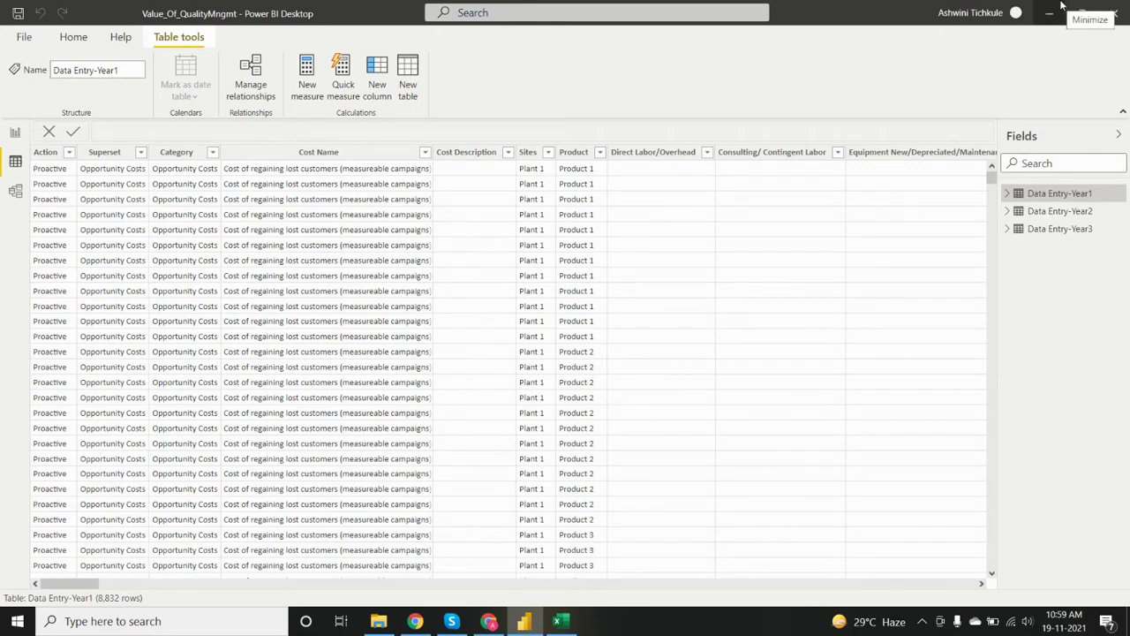
# Examine the Months and Cost columns at the end of the Data Entry-Year1 table against the Excel workbook's monthly columns.
pyautogui.moveTo(94, 588); pyautogui.dragTo(979, 586)
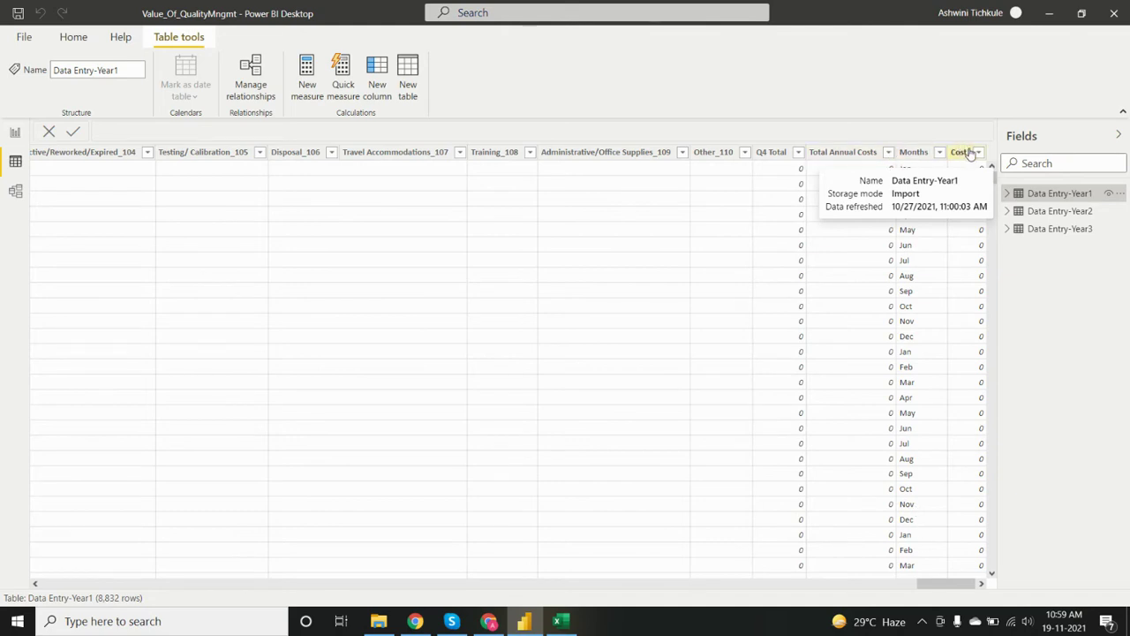
pyautogui.click(559, 621)
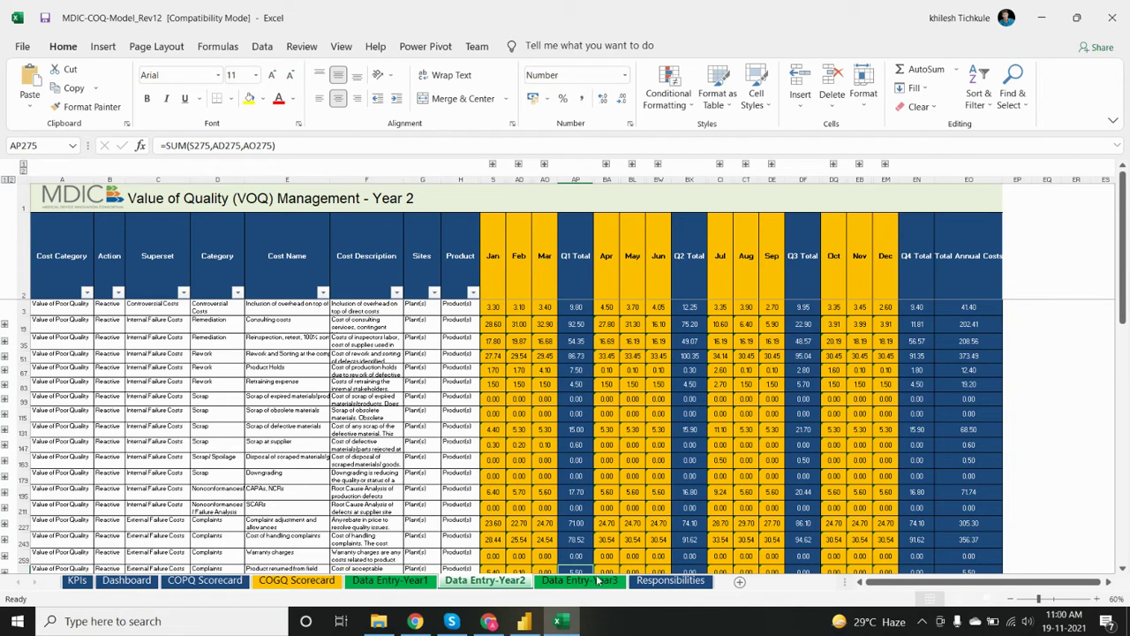
pyautogui.click(524, 621)
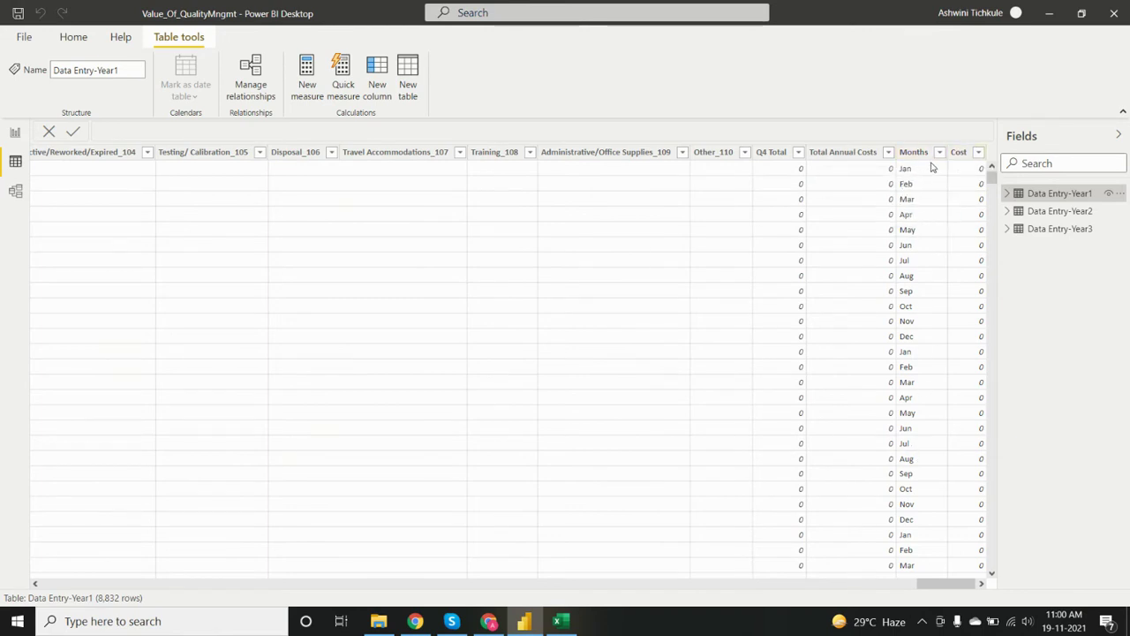
pyautogui.click(960, 155)
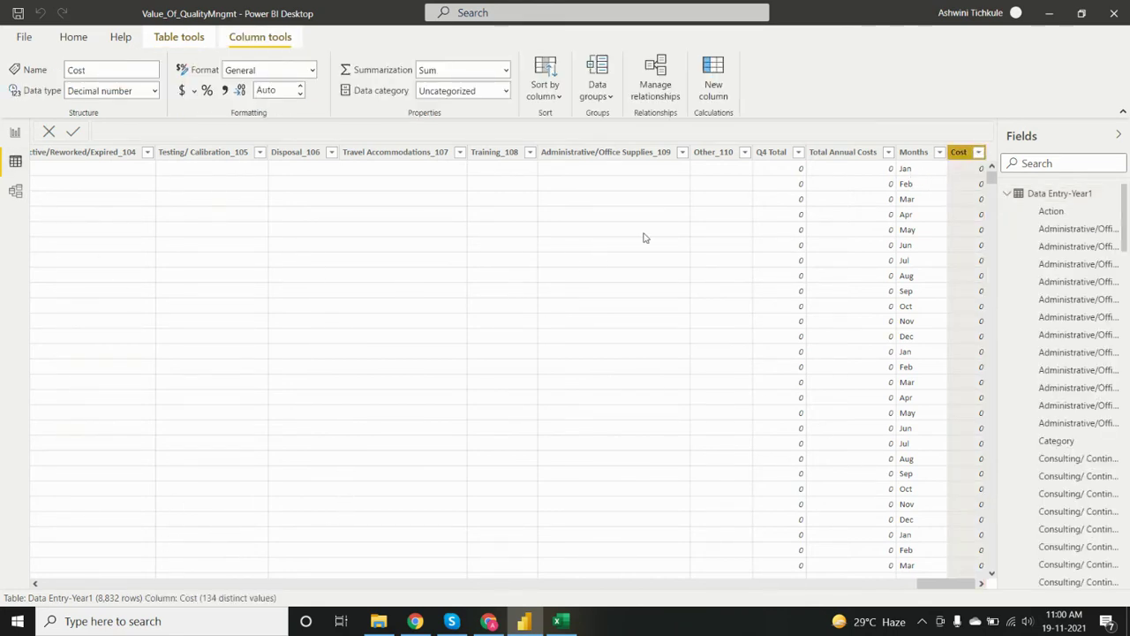
# Collapse the Data Entry-Year1 field list and display the Months and Cost columns of the Data Entry-Year2 table.
pyautogui.click(1016, 197)
pyautogui.click(1047, 215)
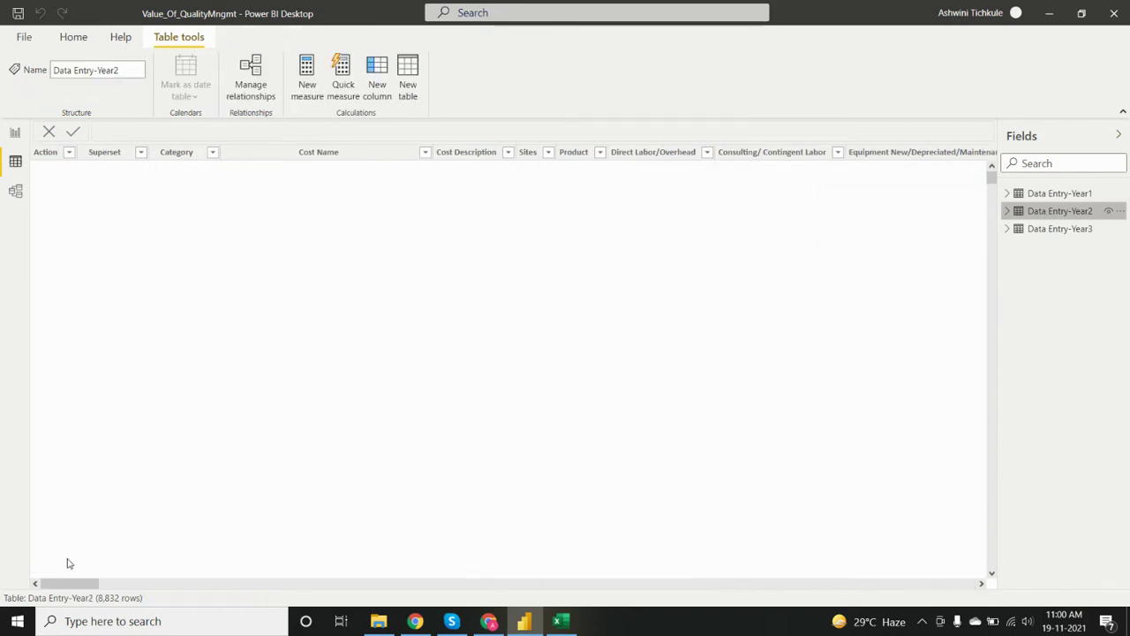
pyautogui.moveTo(88, 583); pyautogui.dragTo(874, 575)
pyautogui.moveTo(789, 582); pyautogui.dragTo(652, 587)
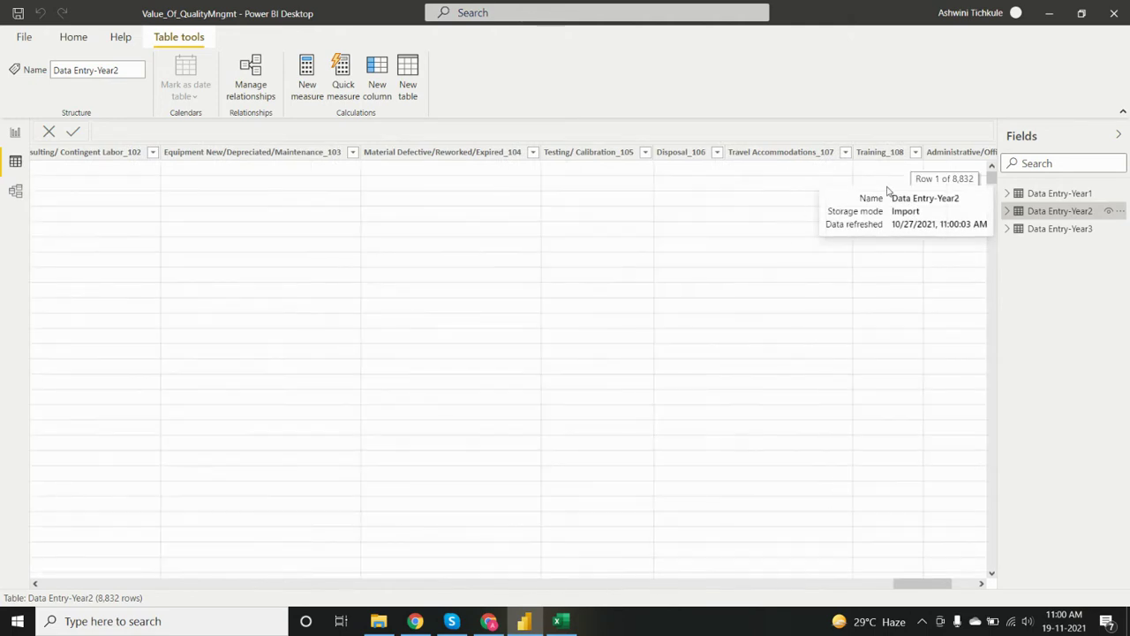
pyautogui.moveTo(956, 587); pyautogui.dragTo(979, 587)
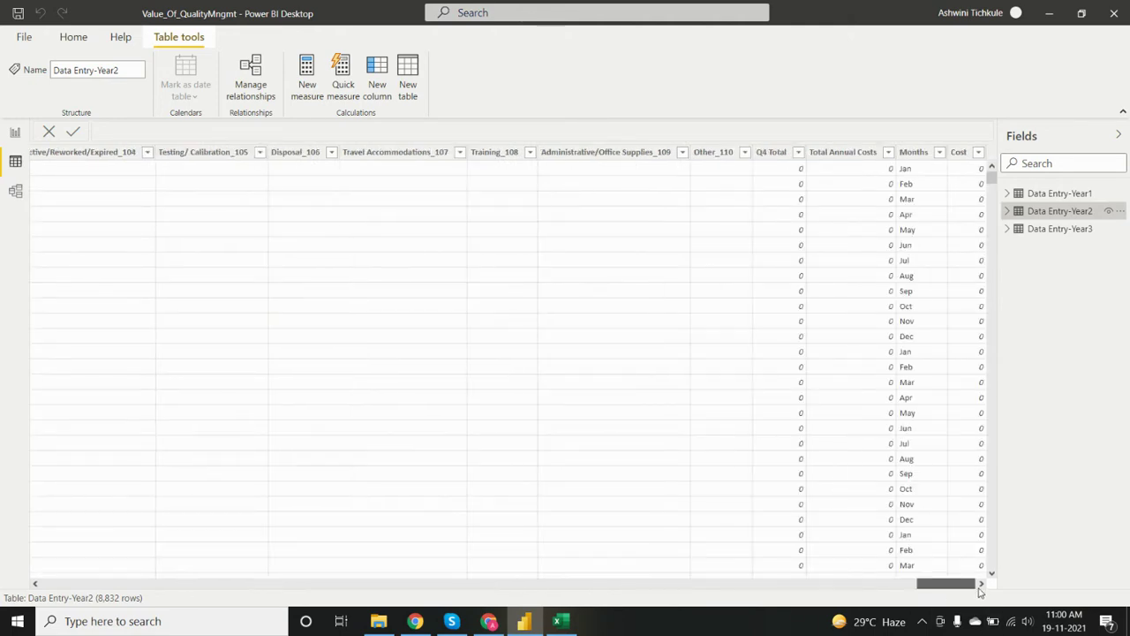
# Check the Cost column's filter values in Data Entry-Year2, leave them unapplied and collapse the table's field list.
pyautogui.click(977, 153)
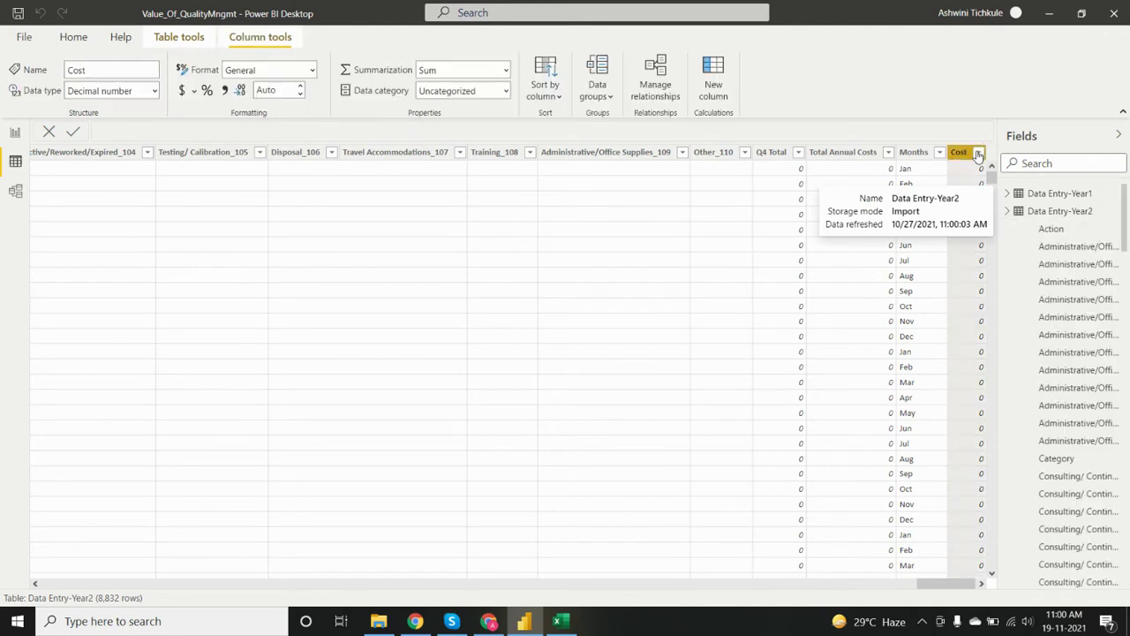
pyautogui.click(980, 153)
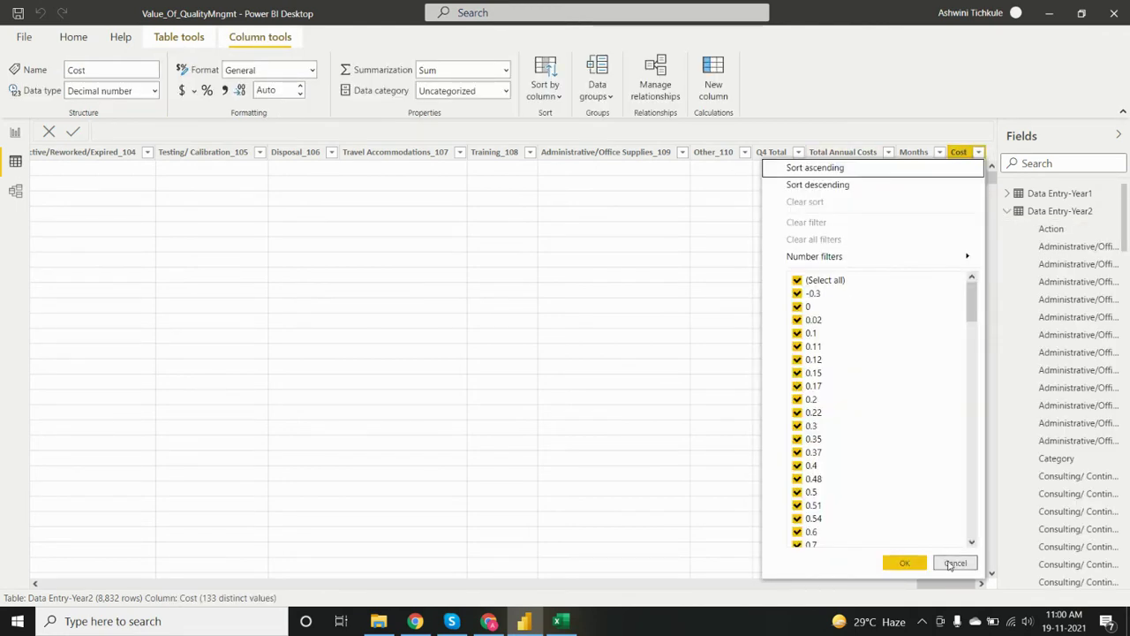
pyautogui.click(1008, 212)
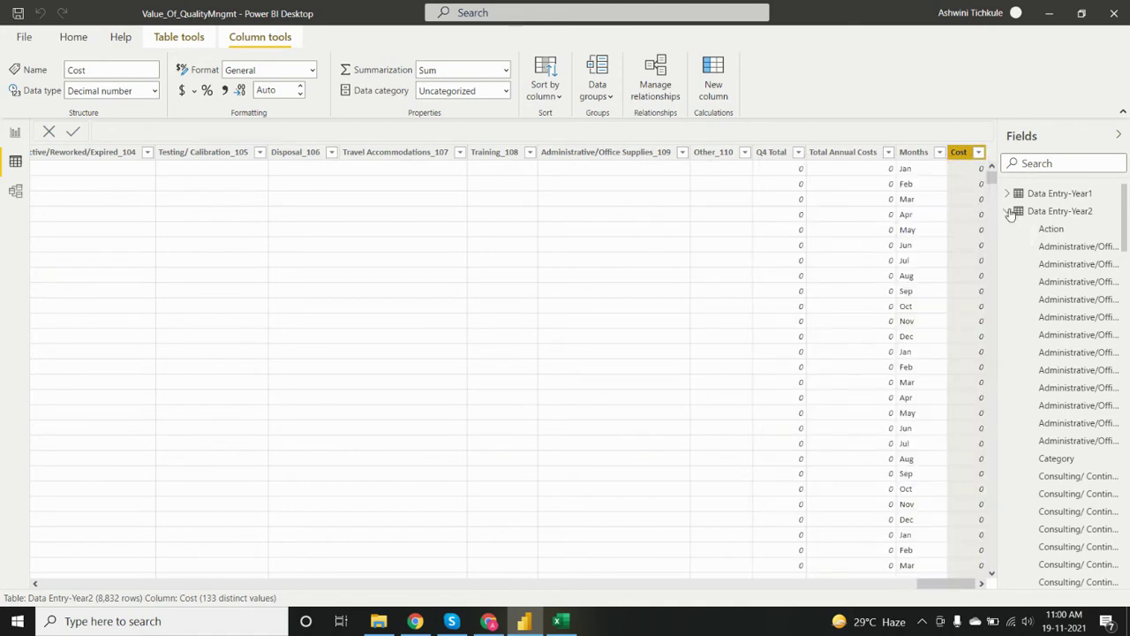
# Collapse the Data Entry-Year2 field list and display the Months and Cost columns at the end of the Data Entry-Year3 table.
pyautogui.click(1007, 212)
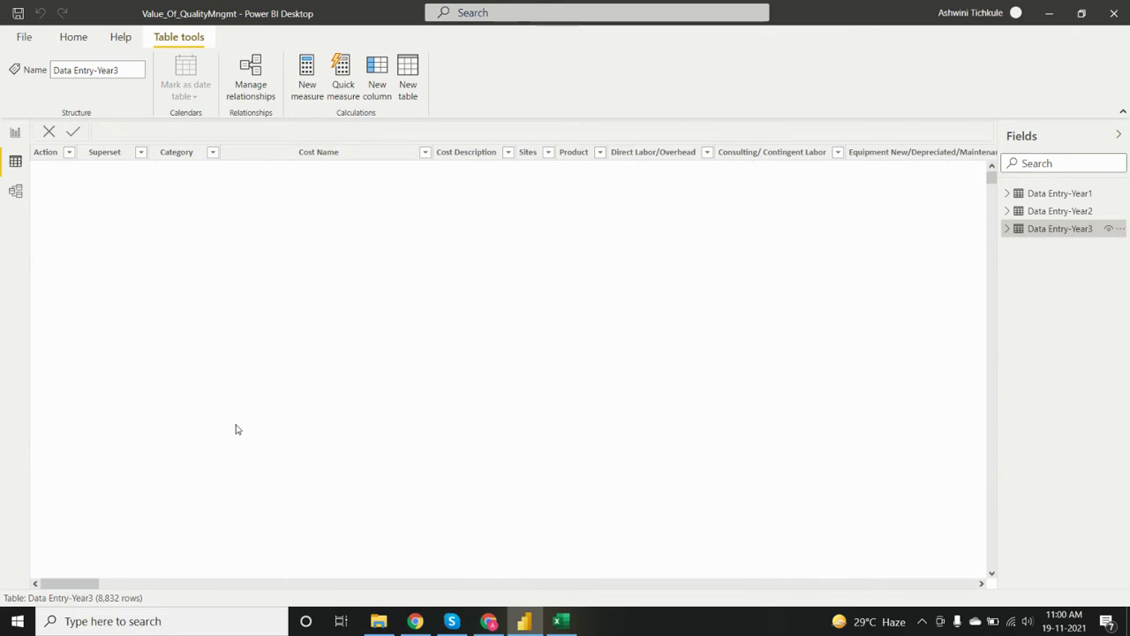
pyautogui.moveTo(70, 583); pyautogui.dragTo(526, 585)
pyautogui.moveTo(642, 589); pyautogui.dragTo(949, 585)
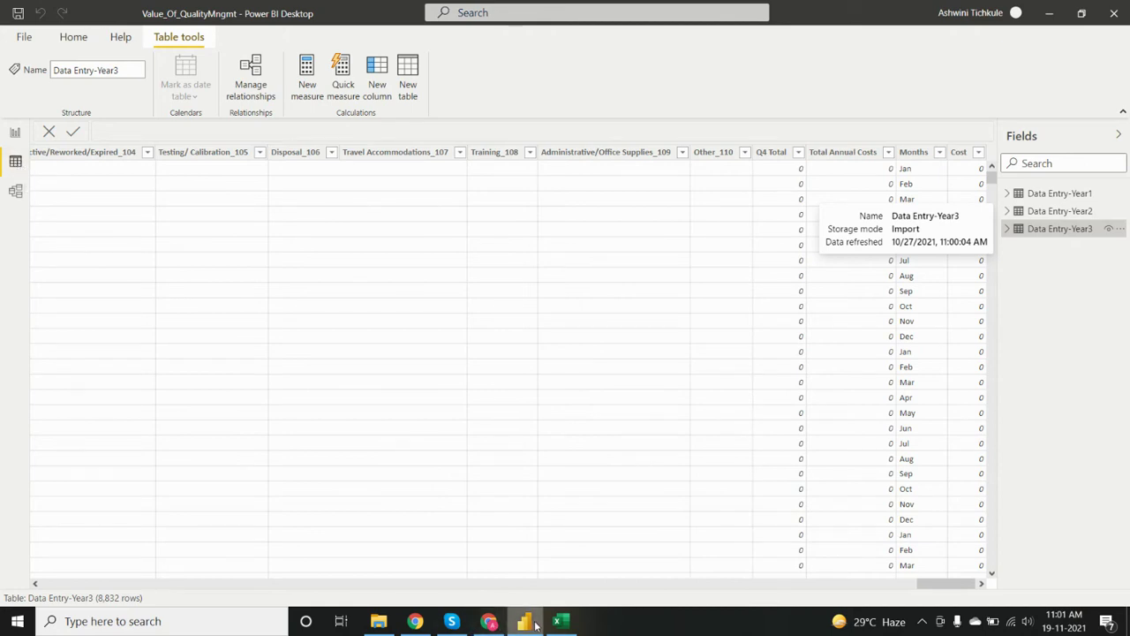
# Switch to the Excel workbook, examine the Jan, Feb and Mar columns of the Data Entry-Year2 sheet, and return to Power BI.
pyautogui.hotkey('alt', 'Tab')
pyautogui.click(496, 261)
pyautogui.click(519, 259)
pyautogui.click(542, 260)
pyautogui.click(495, 269)
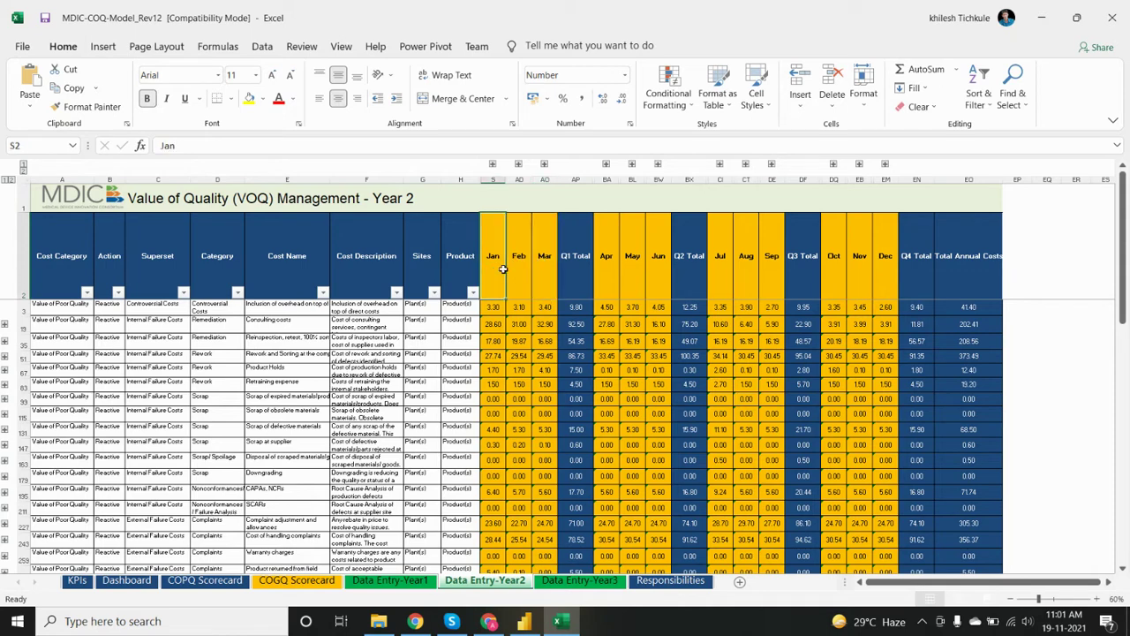
pyautogui.click(537, 284)
pyautogui.click(522, 283)
pyautogui.click(560, 622)
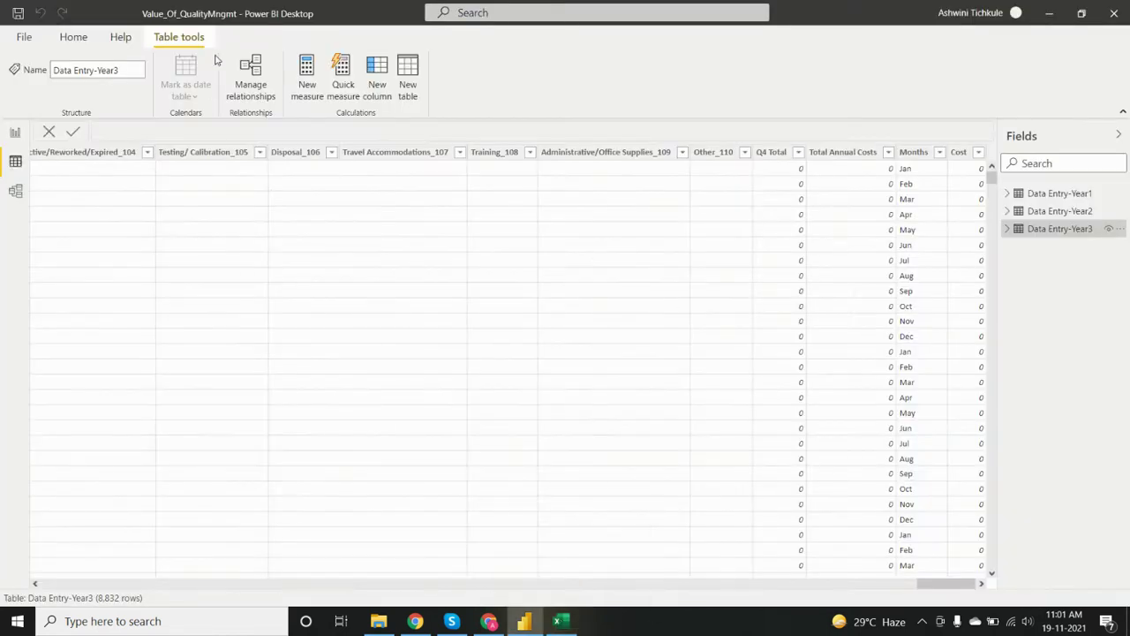
# Show the QM_Year-1 report page and inspect the Months slicer's options and assigned field.
pyautogui.click(14, 134)
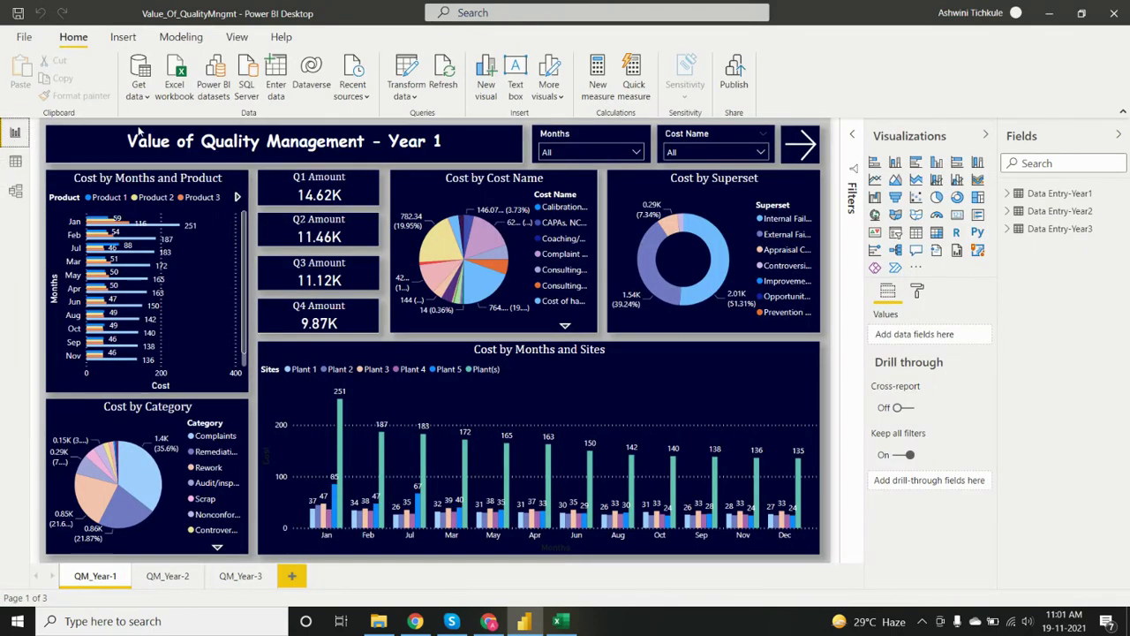
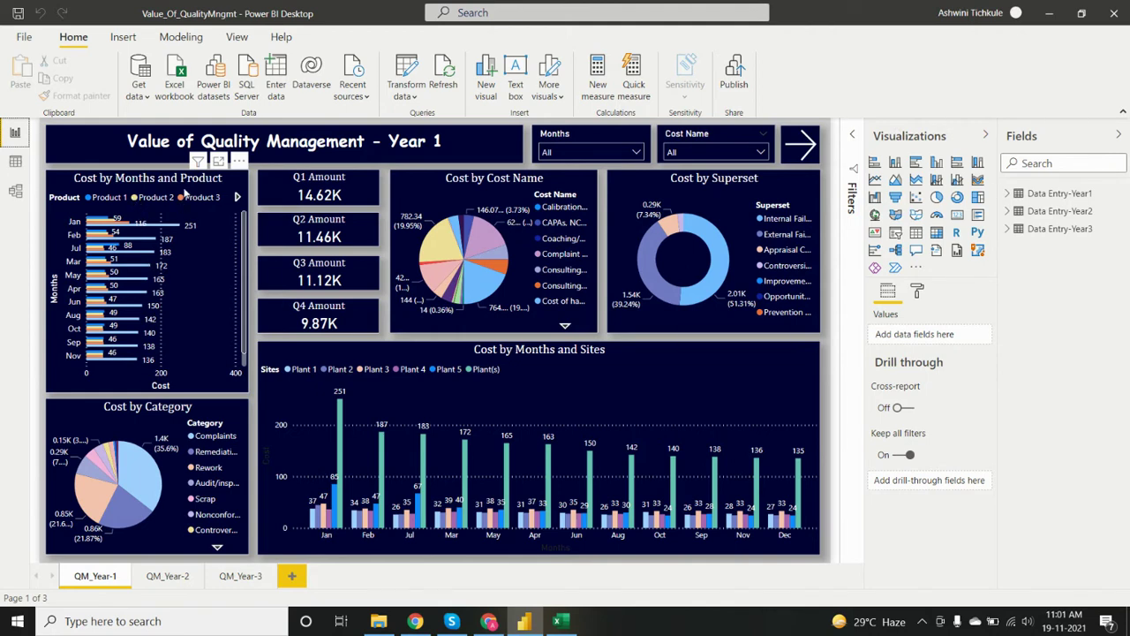
pyautogui.click(637, 152)
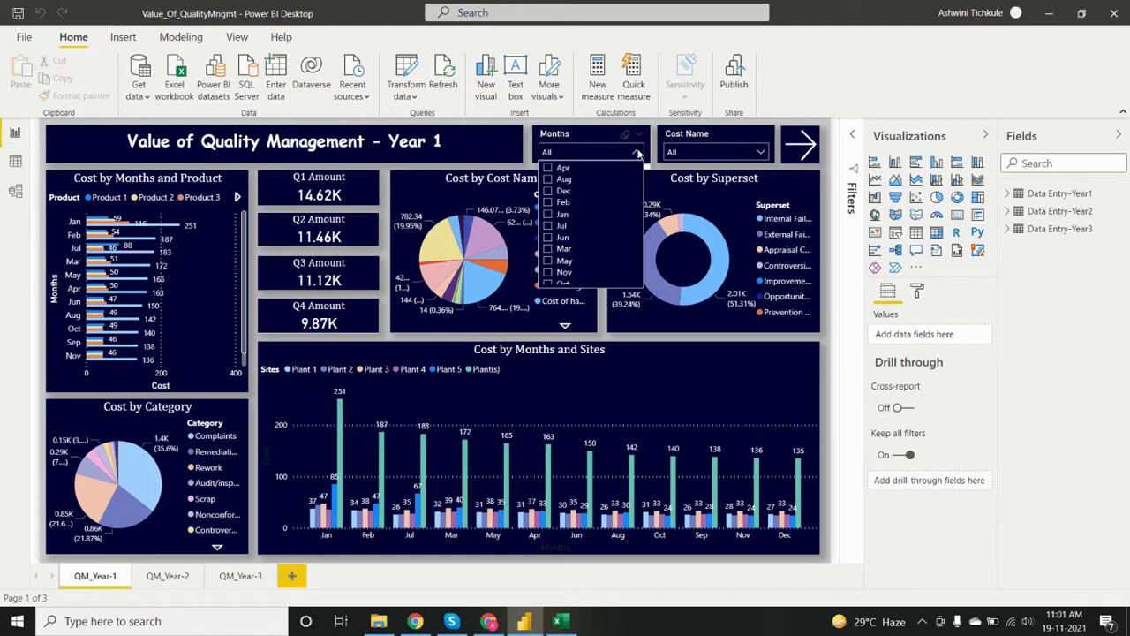
pyautogui.click(582, 141)
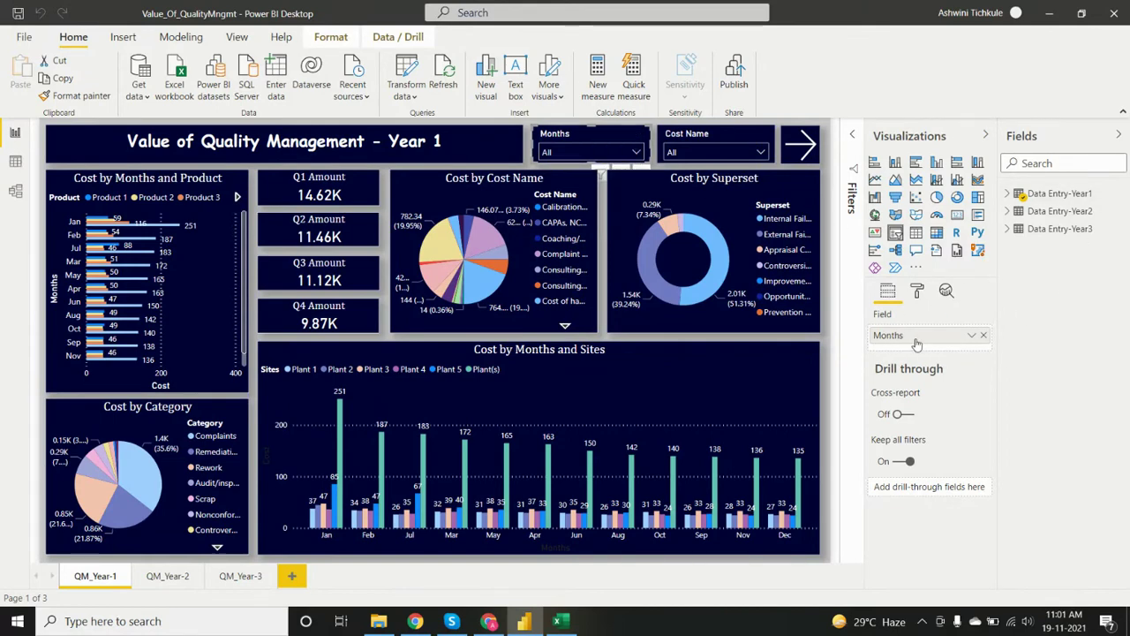
pyautogui.click(634, 152)
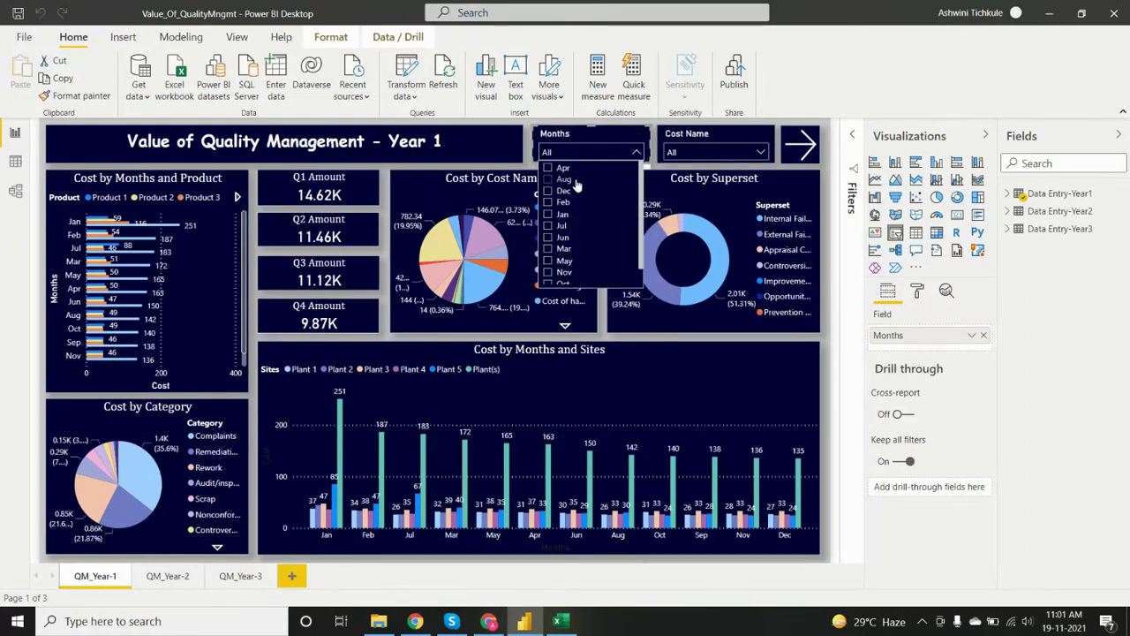
# Inspect the Cost Name slicer's field and look through its list of options without selecting any.
pyautogui.click(722, 142)
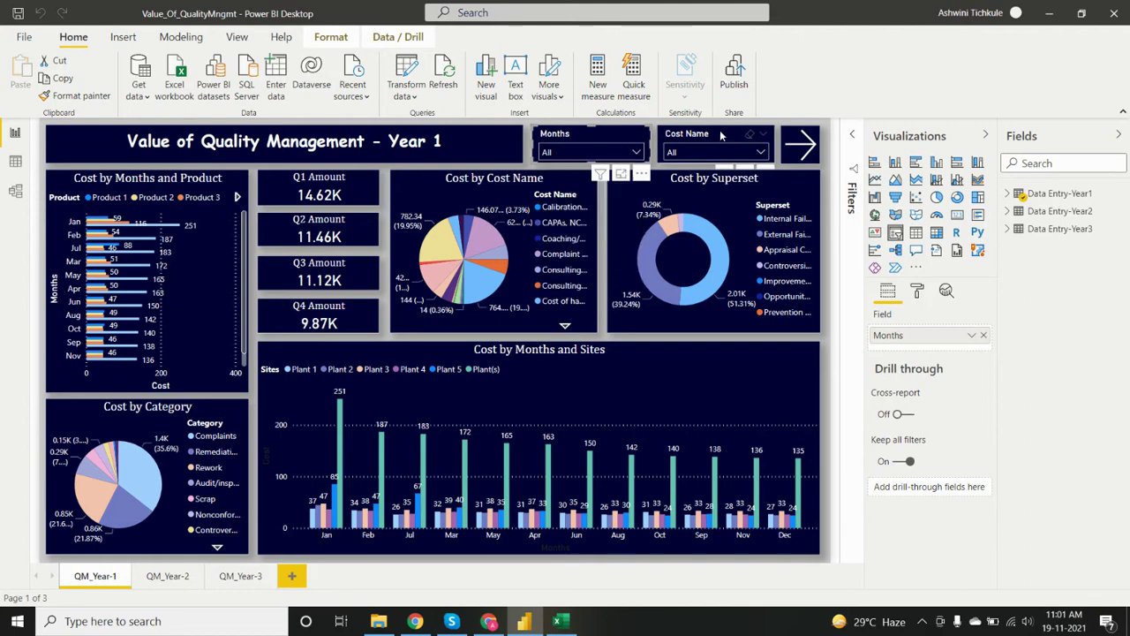
pyautogui.click(763, 152)
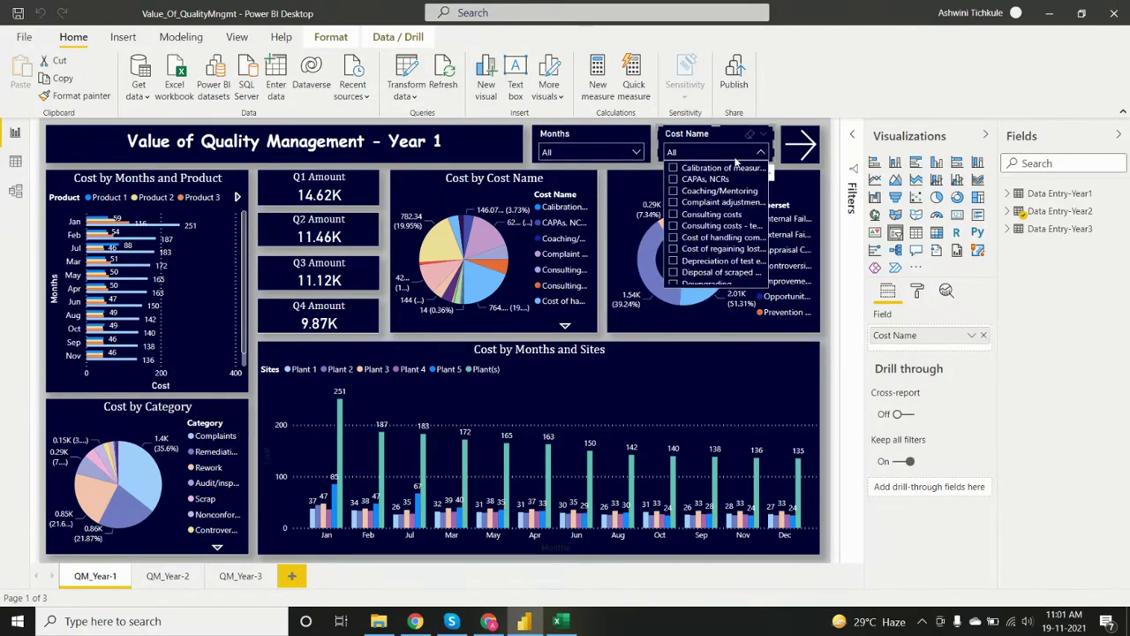
pyautogui.scroll(-5, 717, 256)
pyautogui.scroll(5, 716, 256)
pyautogui.click(775, 126)
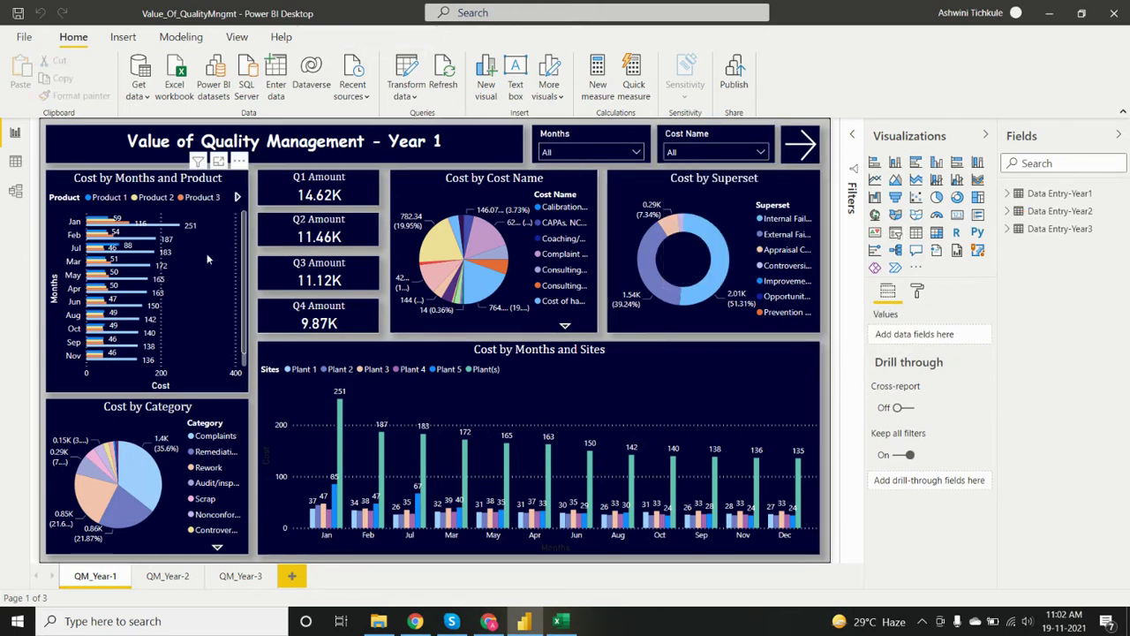
# Examine the Cost by Months and Product chart's fields, full product legend and months, and check the fields behind the Q1 and Q2 Amount cards.
pyautogui.click(236, 189)
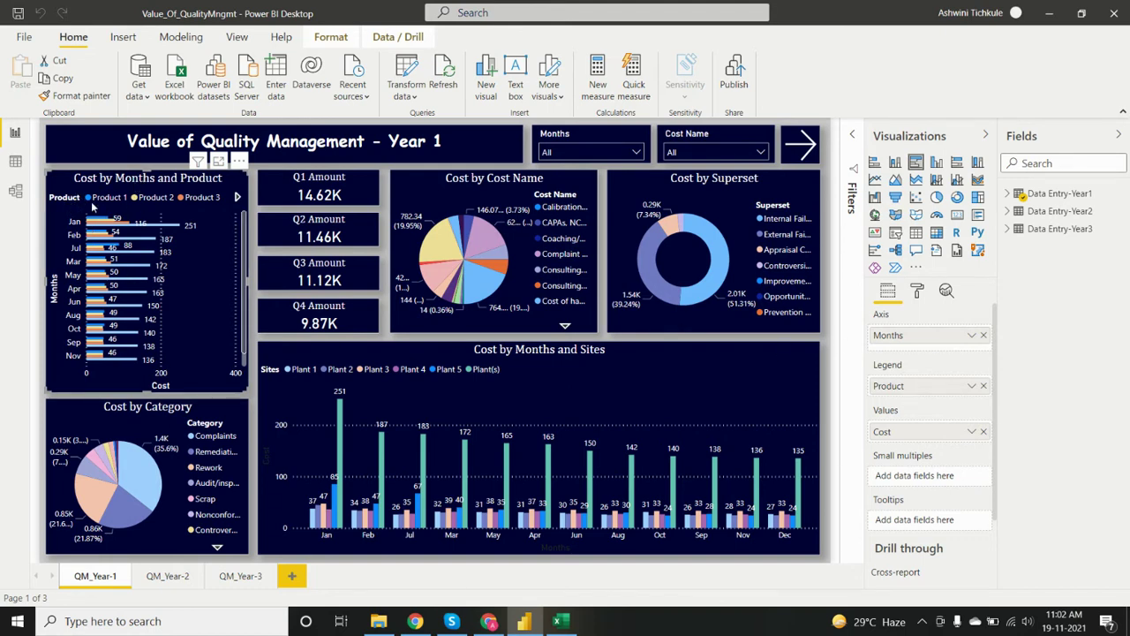
pyautogui.click(237, 197)
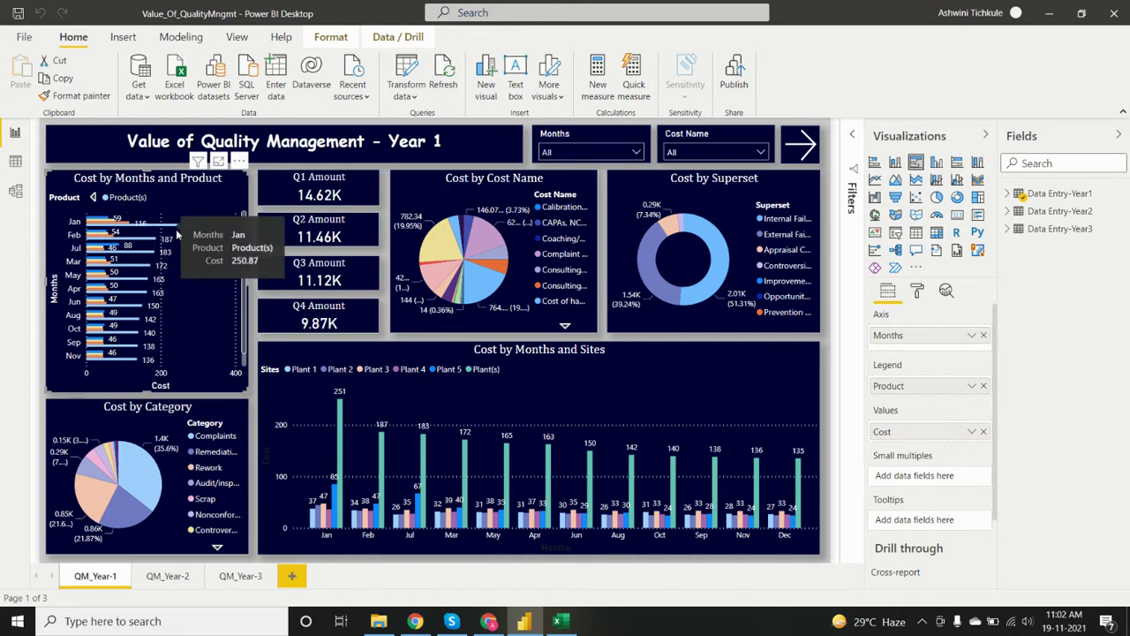
pyautogui.click(93, 197)
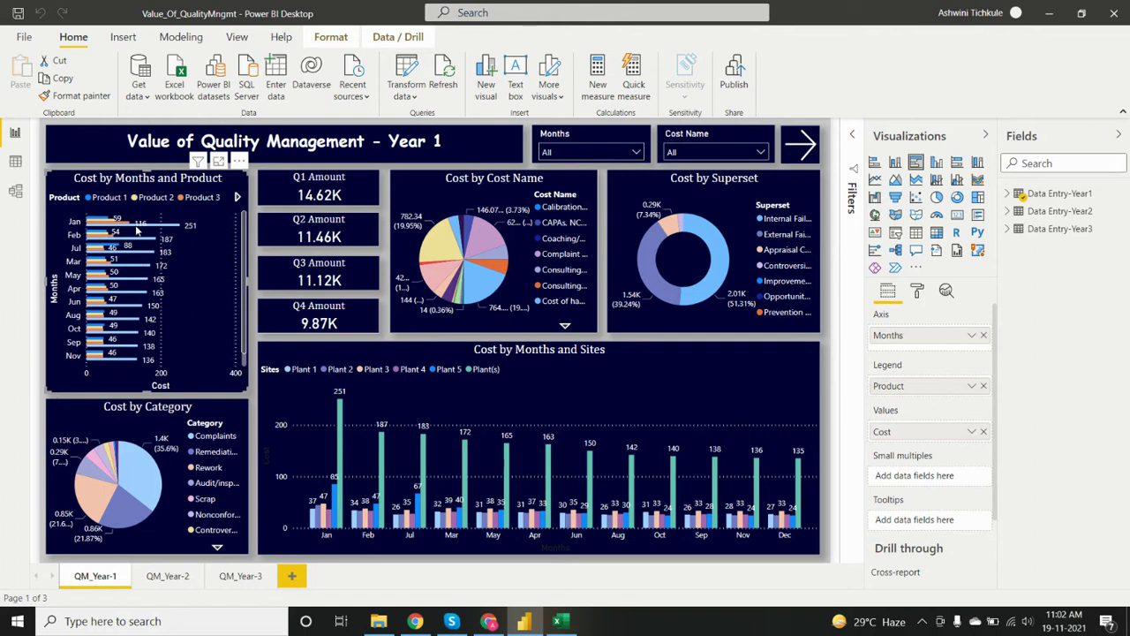
pyautogui.moveTo(137, 231)
pyautogui.scroll(-1, 90, 250)
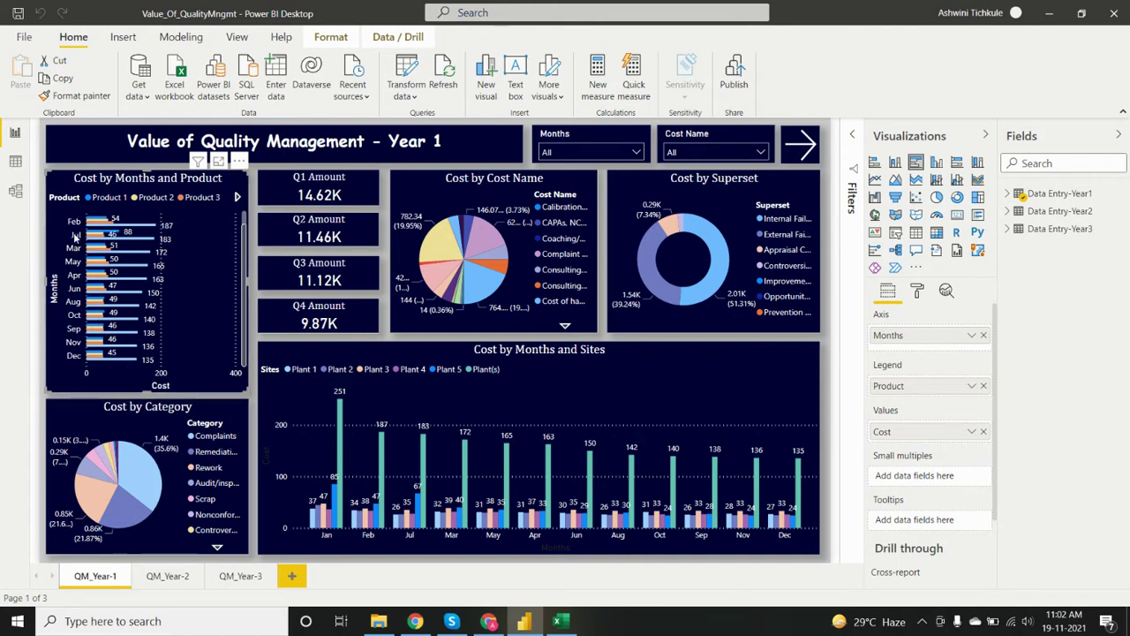
pyautogui.click(288, 188)
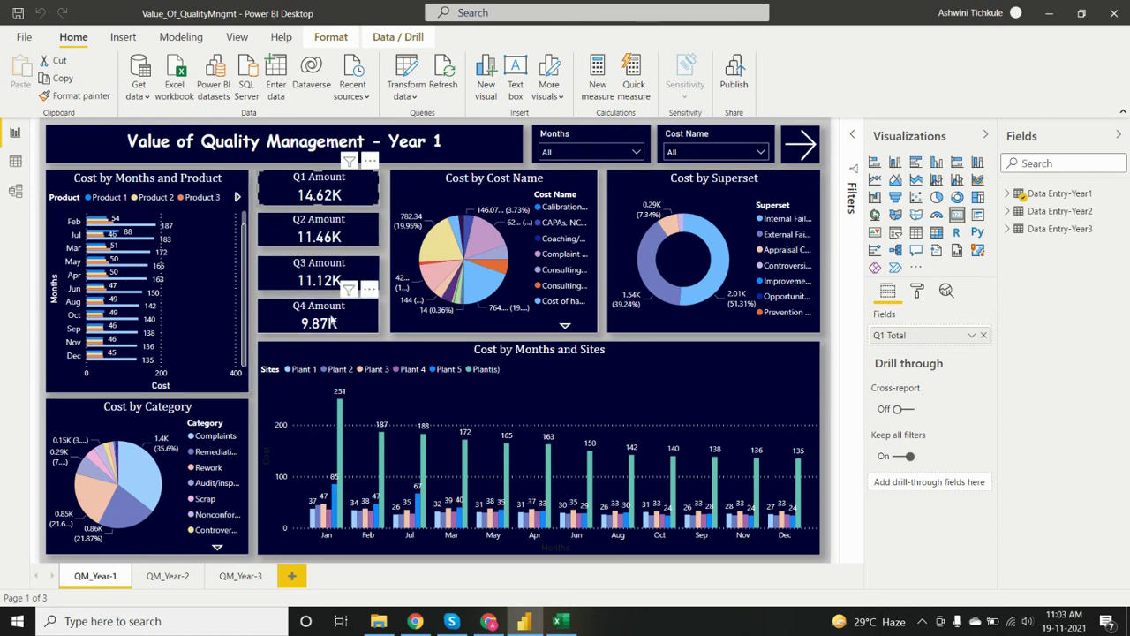
pyautogui.click(351, 231)
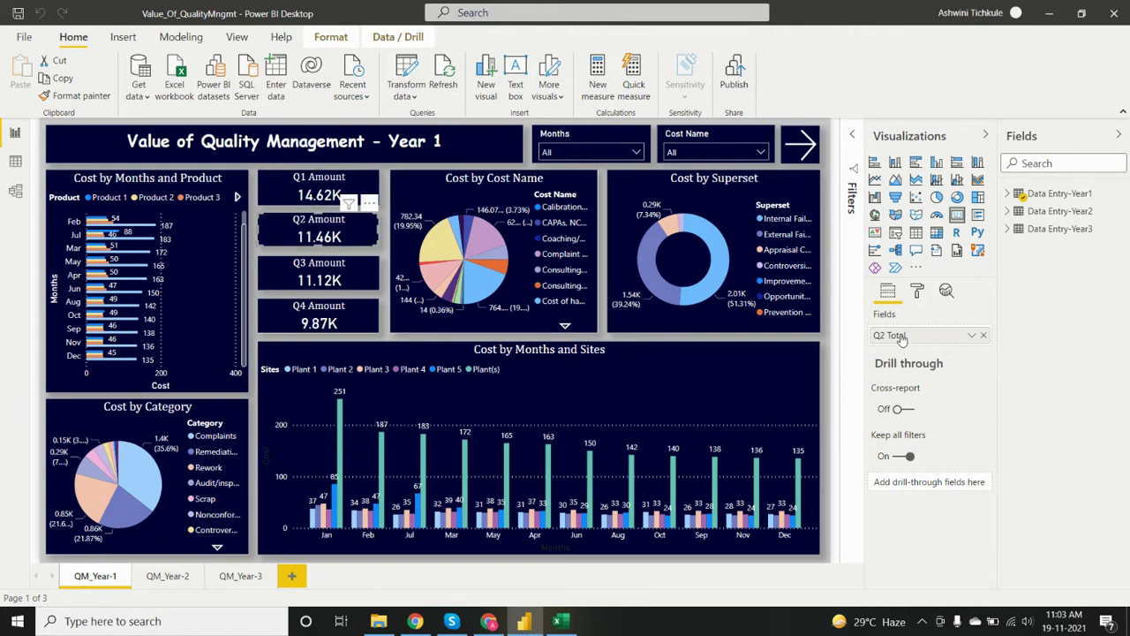
# Inspect the Cost by Cost Name pie and cross-filter the page by its Rework and Sorting slice twice, clearing the selection each time.
pyautogui.click(429, 190)
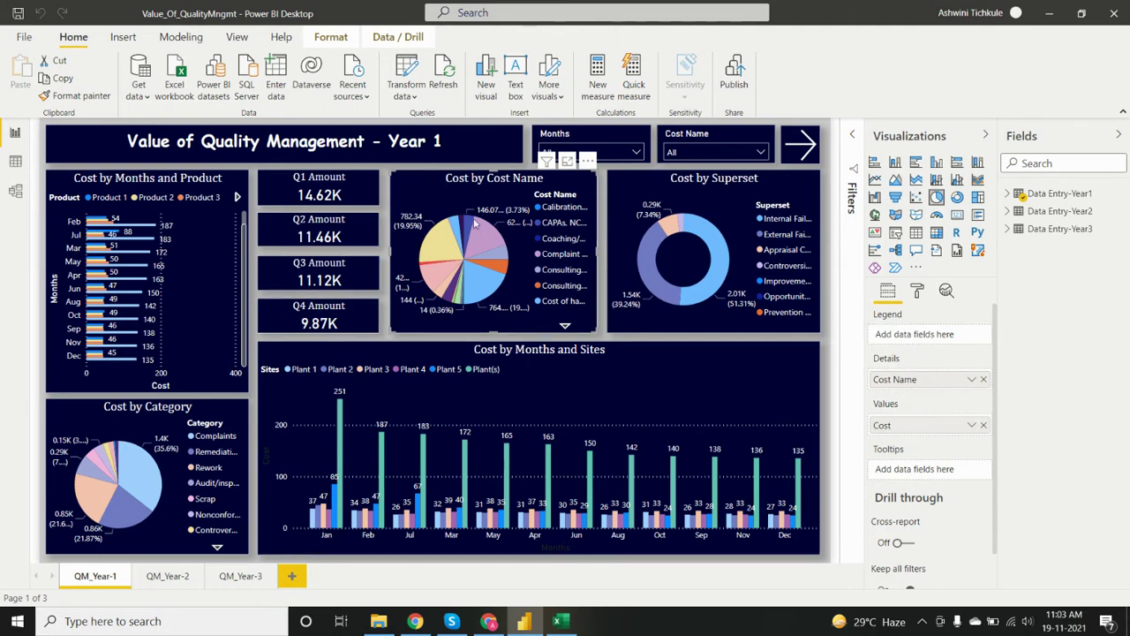
pyautogui.click(422, 250)
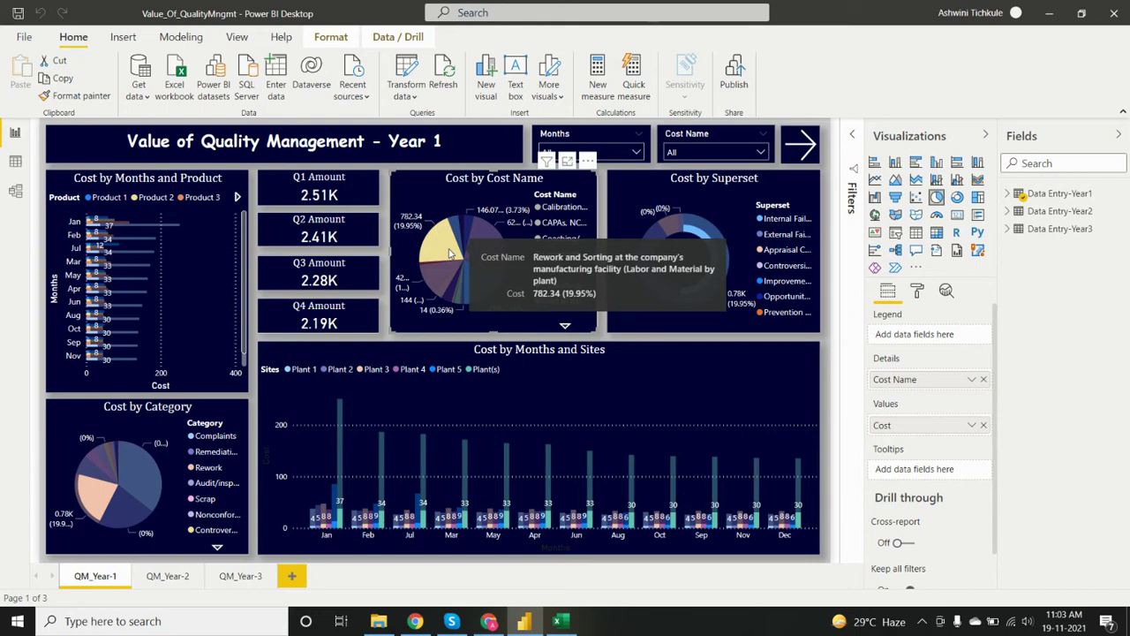
pyautogui.click(440, 248)
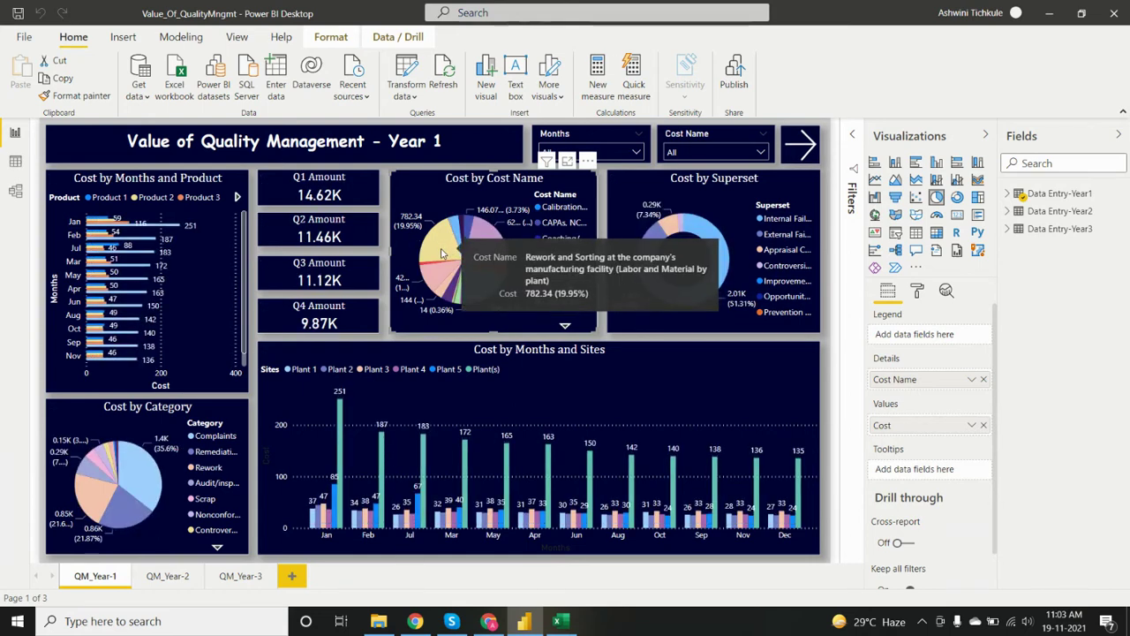
pyautogui.click(442, 253)
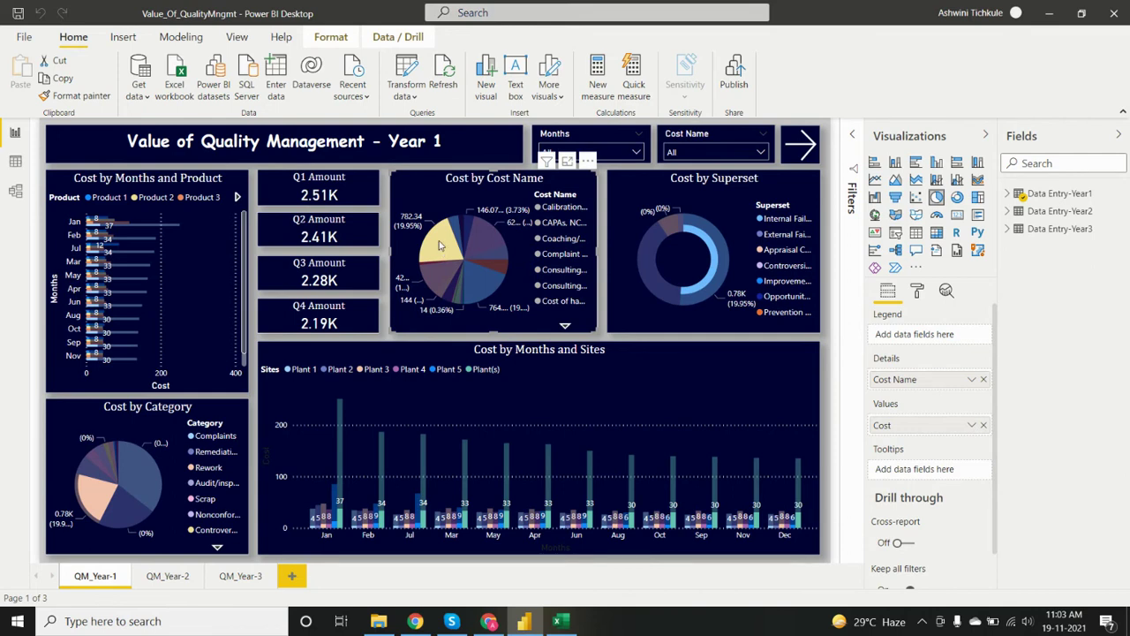
pyautogui.click(441, 251)
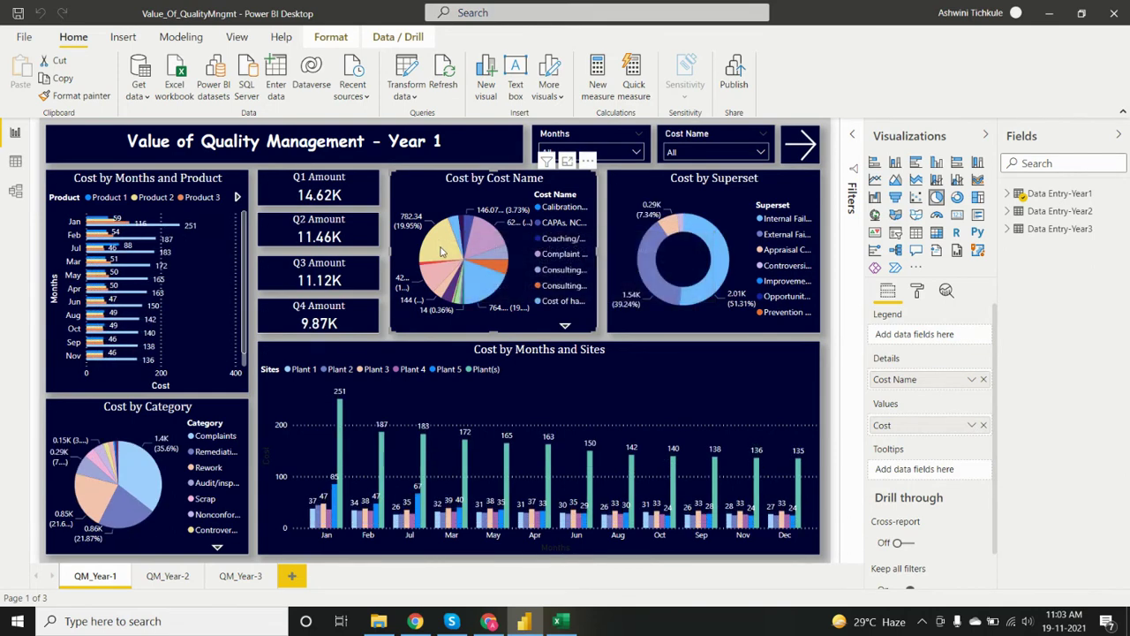
pyautogui.moveTo(436, 249)
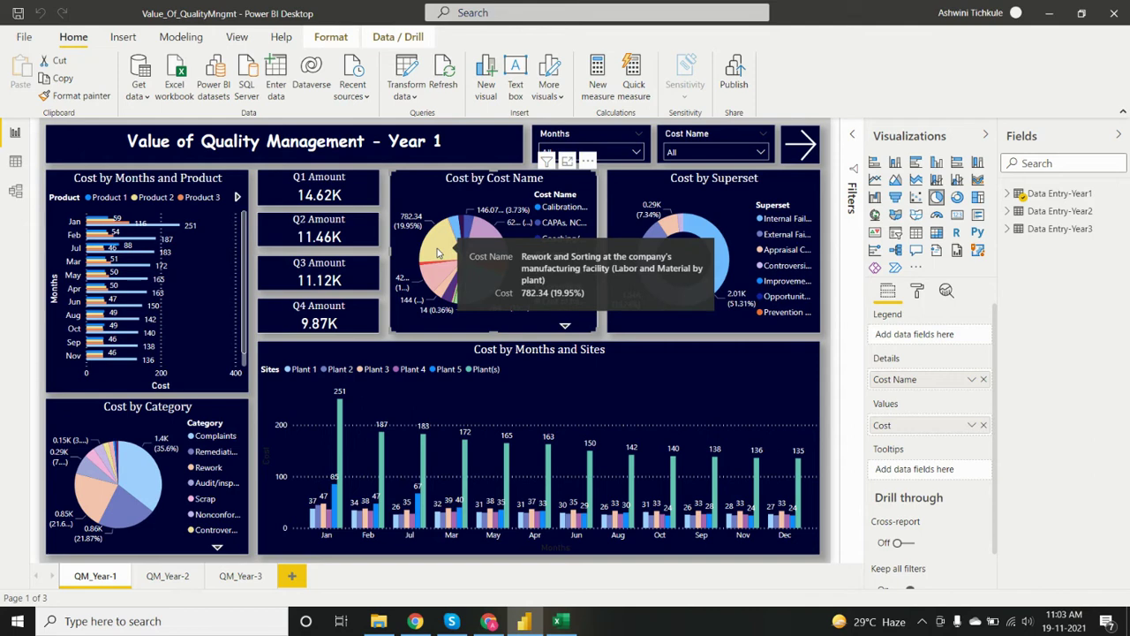
# Inspect the fields and data of the Cost by Superset, Cost by Months and Sites, and Cost by Category charts in turn.
pyautogui.click(691, 183)
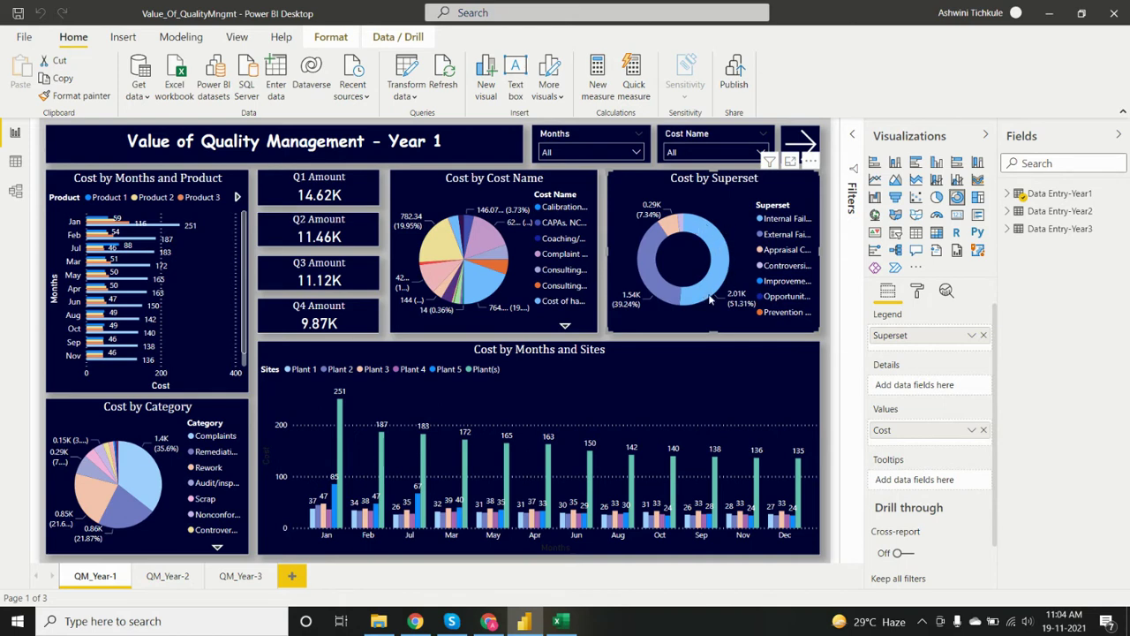
pyautogui.moveTo(721, 264)
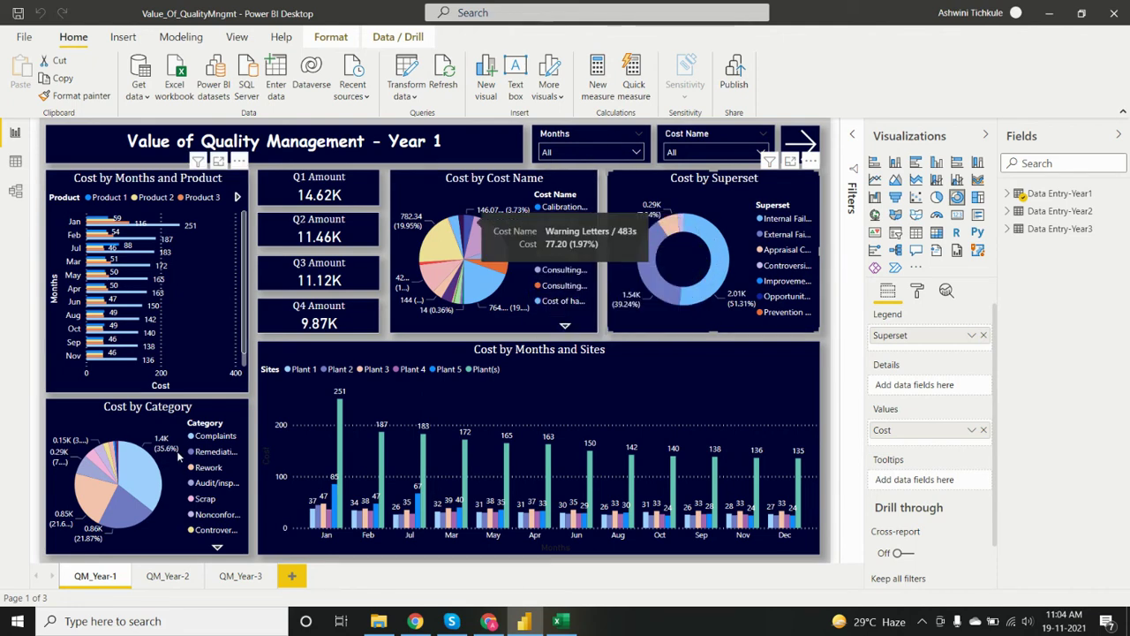
pyautogui.click(297, 353)
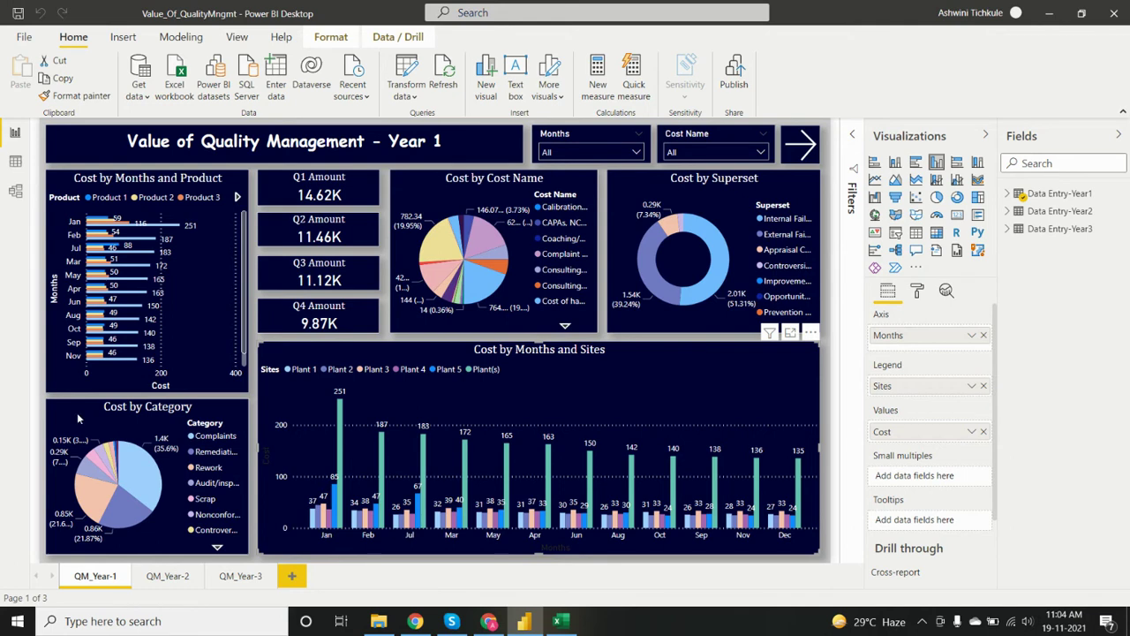
pyautogui.click(77, 413)
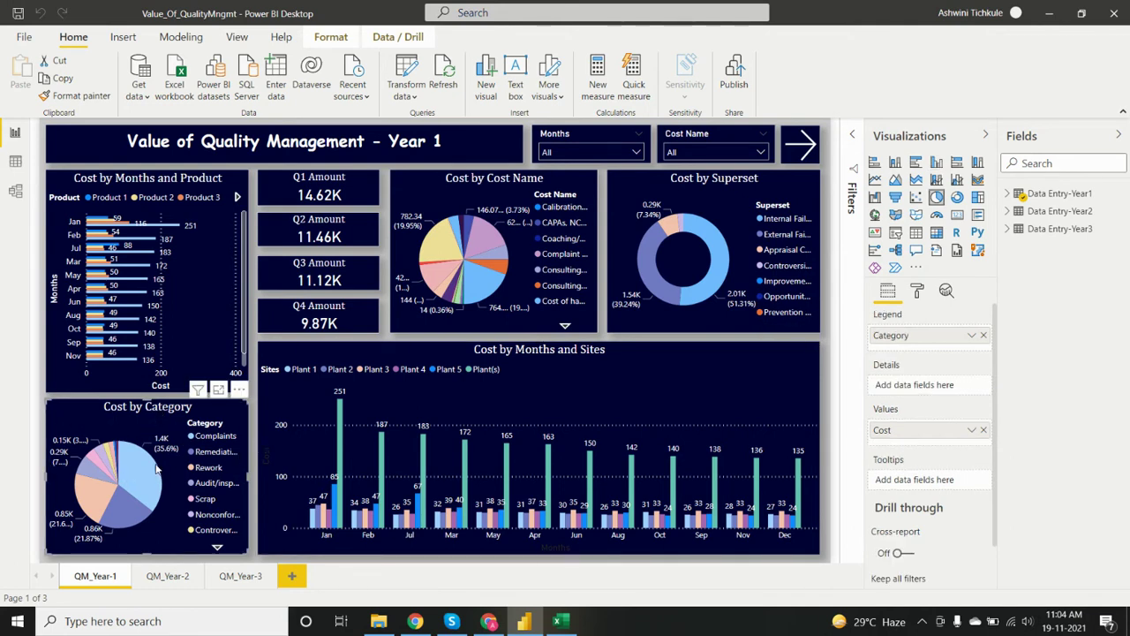
pyautogui.moveTo(139, 479)
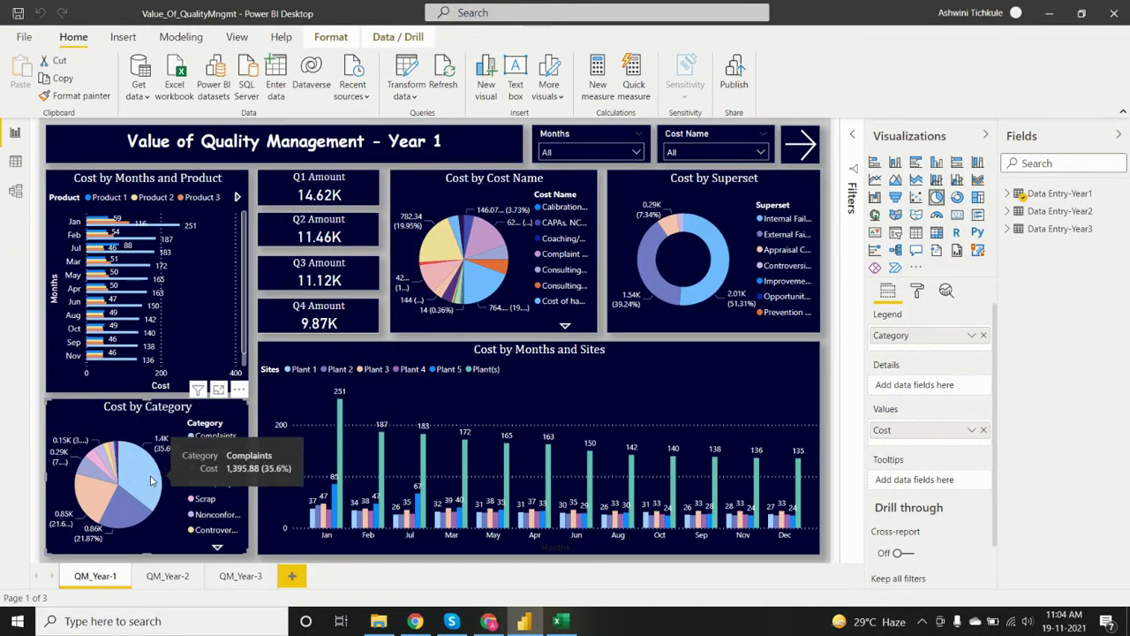
# Show the QM_Year-2 page and examine all months in its Cost by Months and Product bar chart and the Total Annual Costs by Sites pie.
pyautogui.click(168, 576)
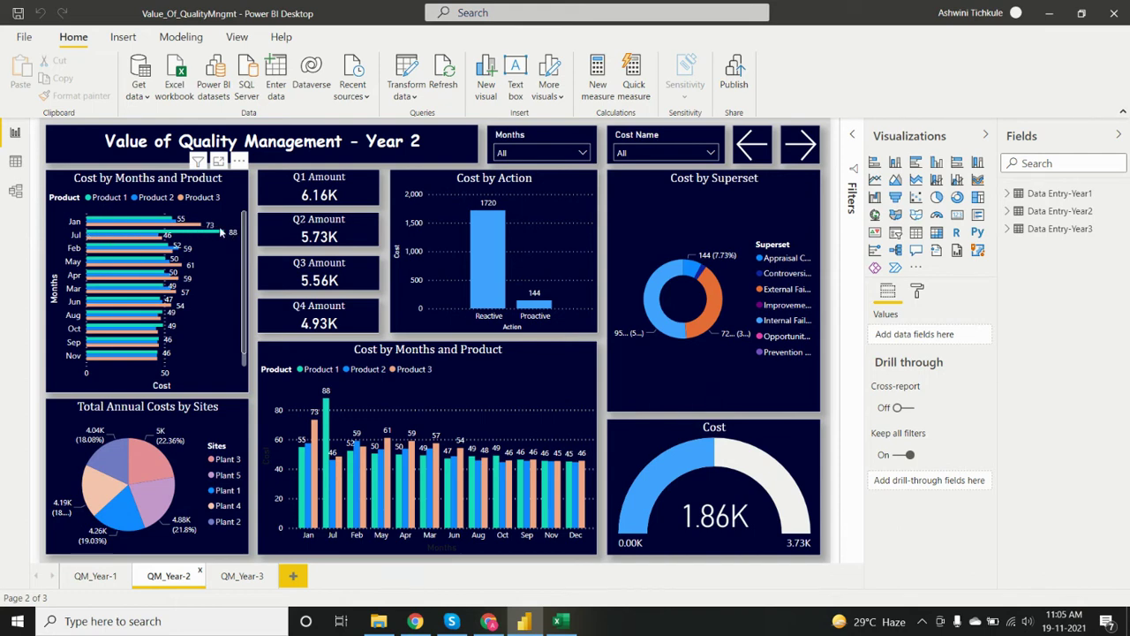
pyautogui.scroll(-1, 168, 271)
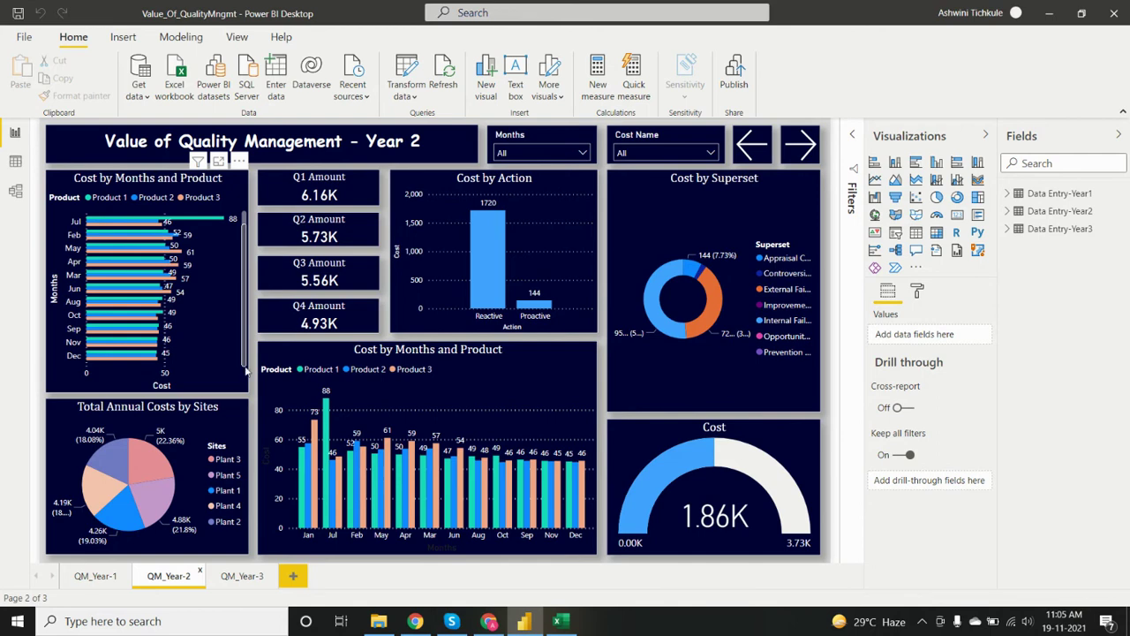
pyautogui.scroll(1, 159, 274)
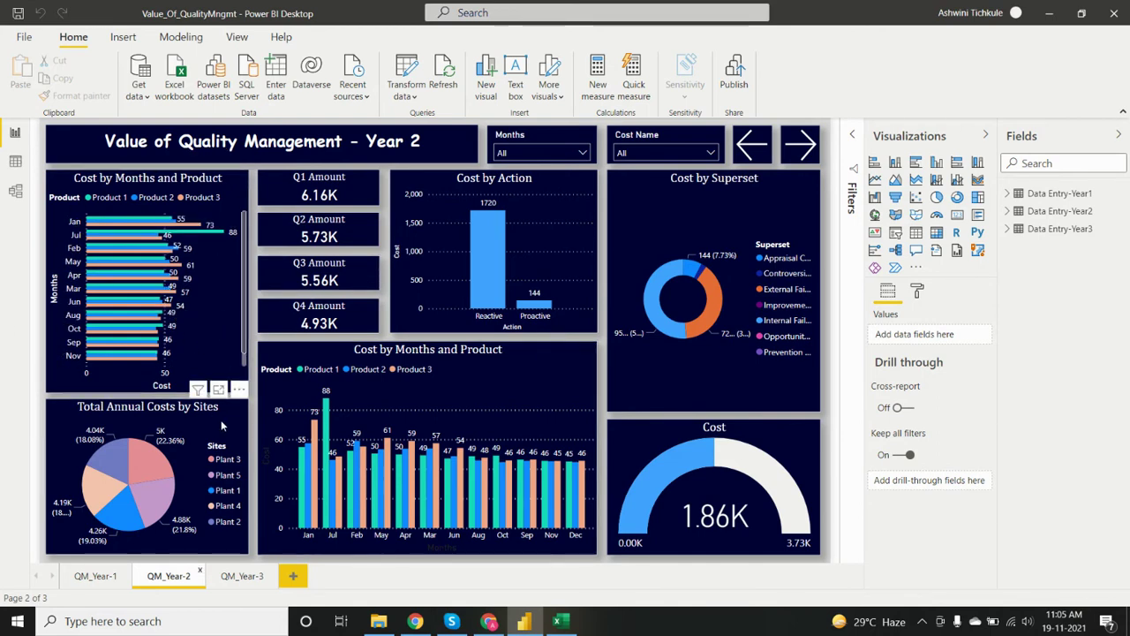
pyautogui.click(67, 420)
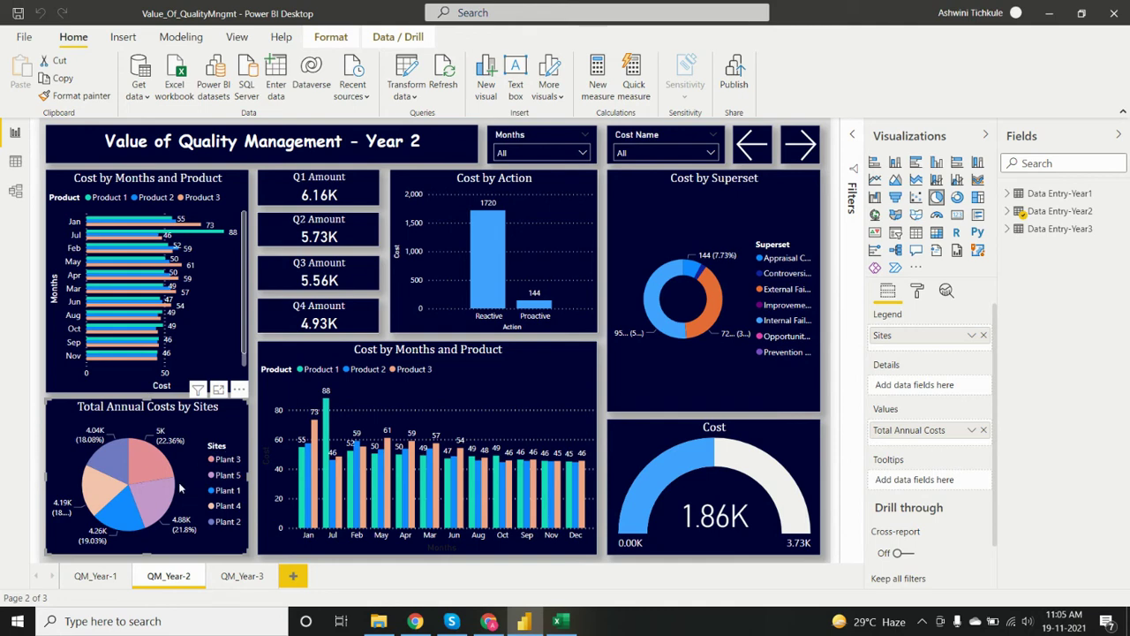
pyautogui.moveTo(143, 460)
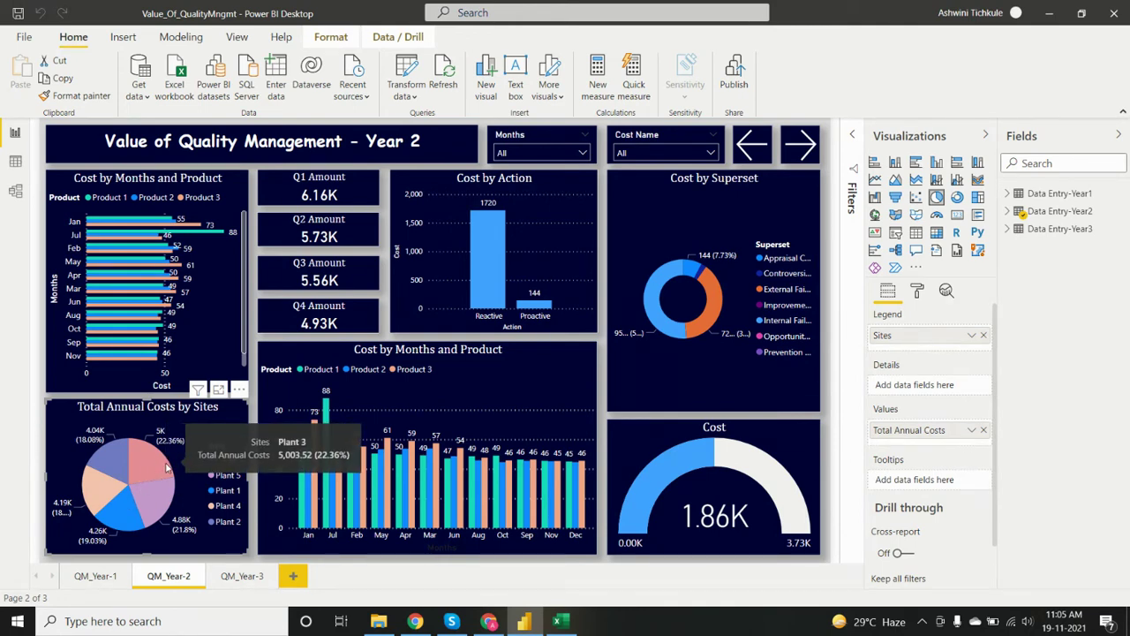
pyautogui.moveTo(126, 512)
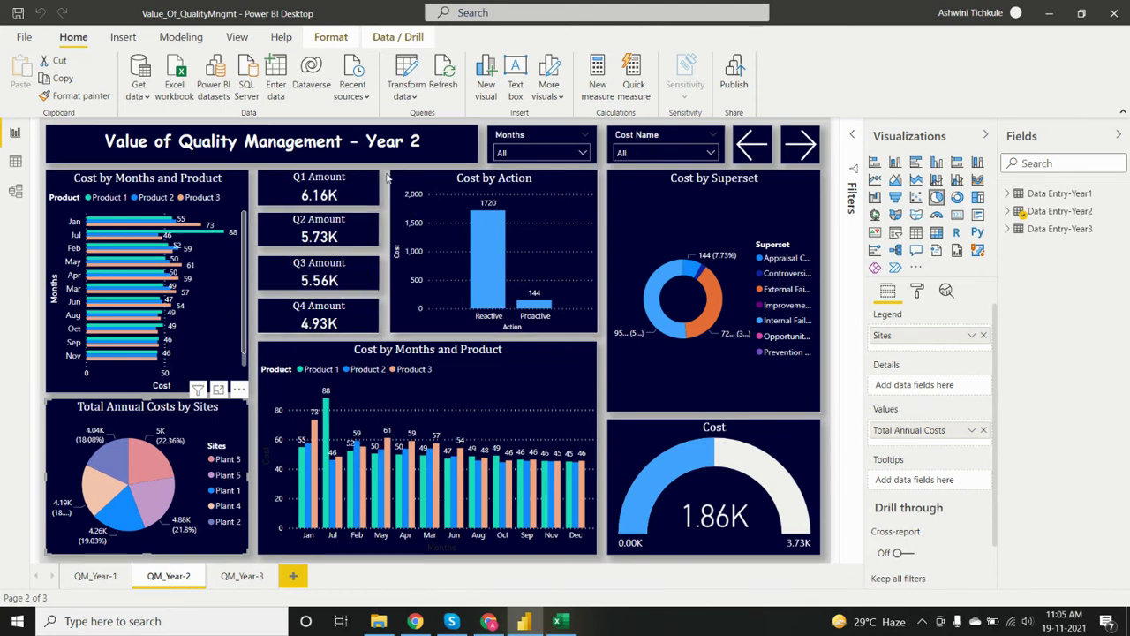
# Inspect the Year 2 page's Cost by Action, Cost by Superset and Cost by Months and Product column charts, plus the Cost gauge's field.
pyautogui.click(417, 182)
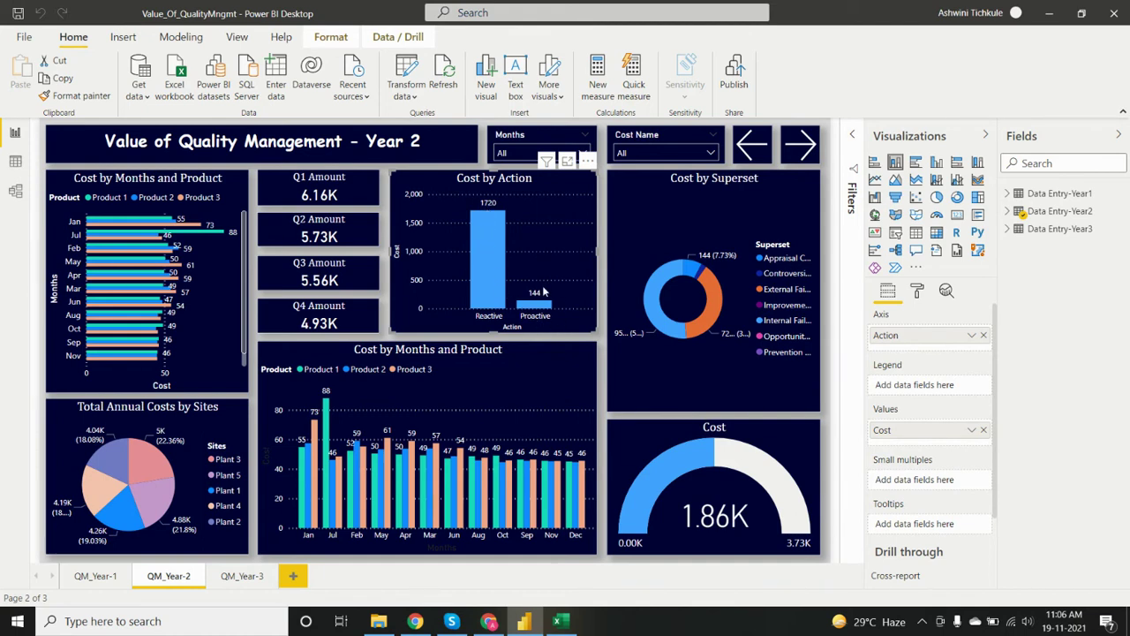
pyautogui.moveTo(540, 305)
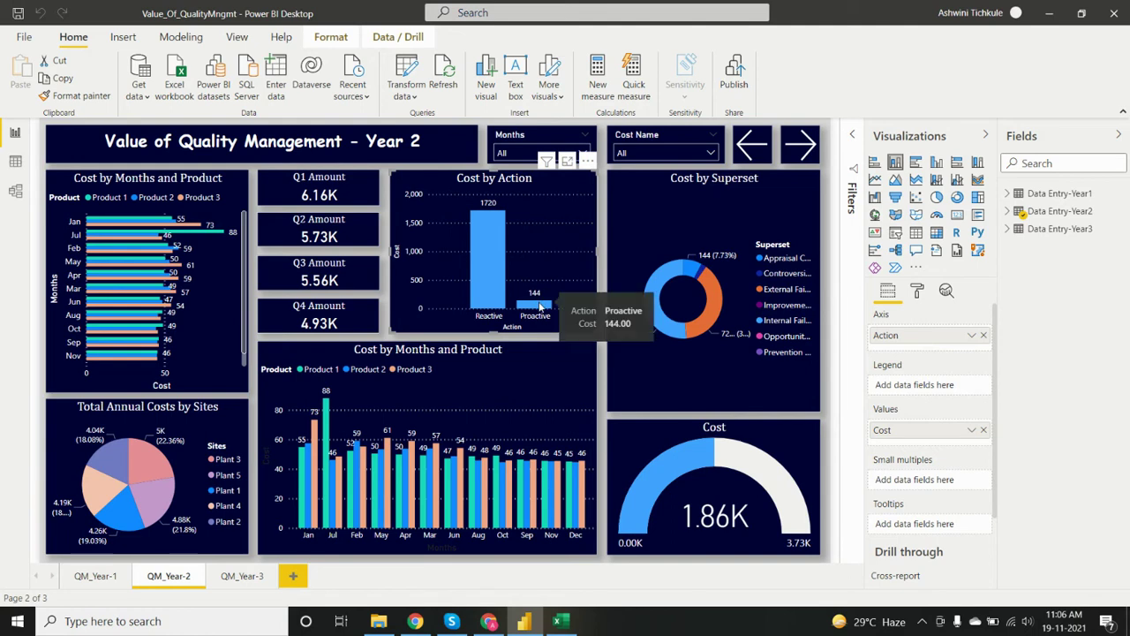
pyautogui.click(624, 176)
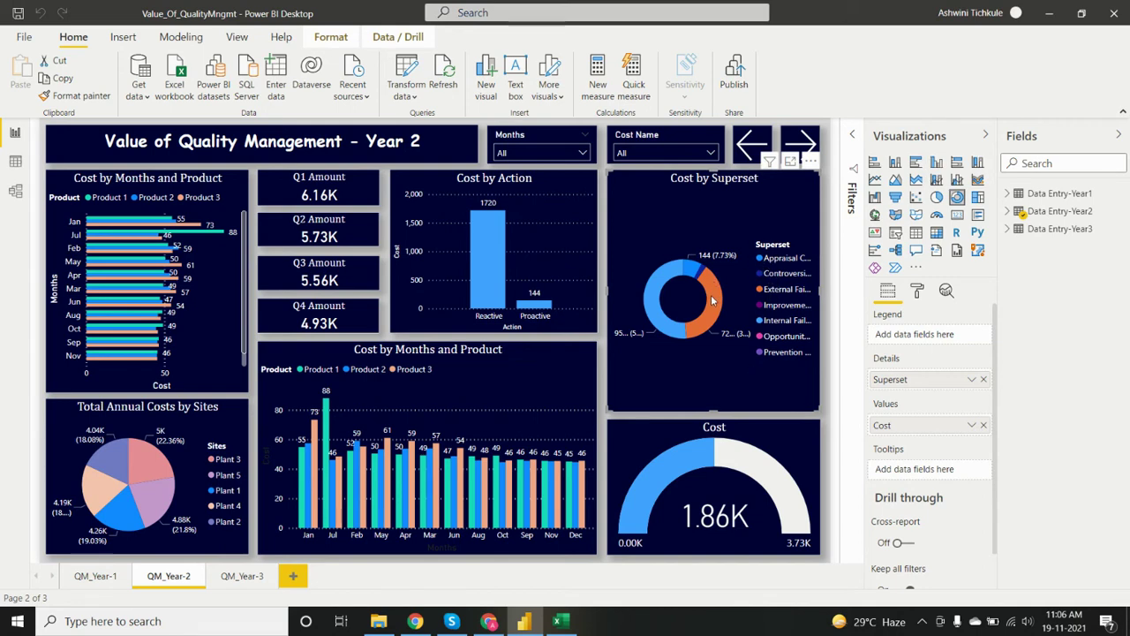
pyautogui.moveTo(651, 310)
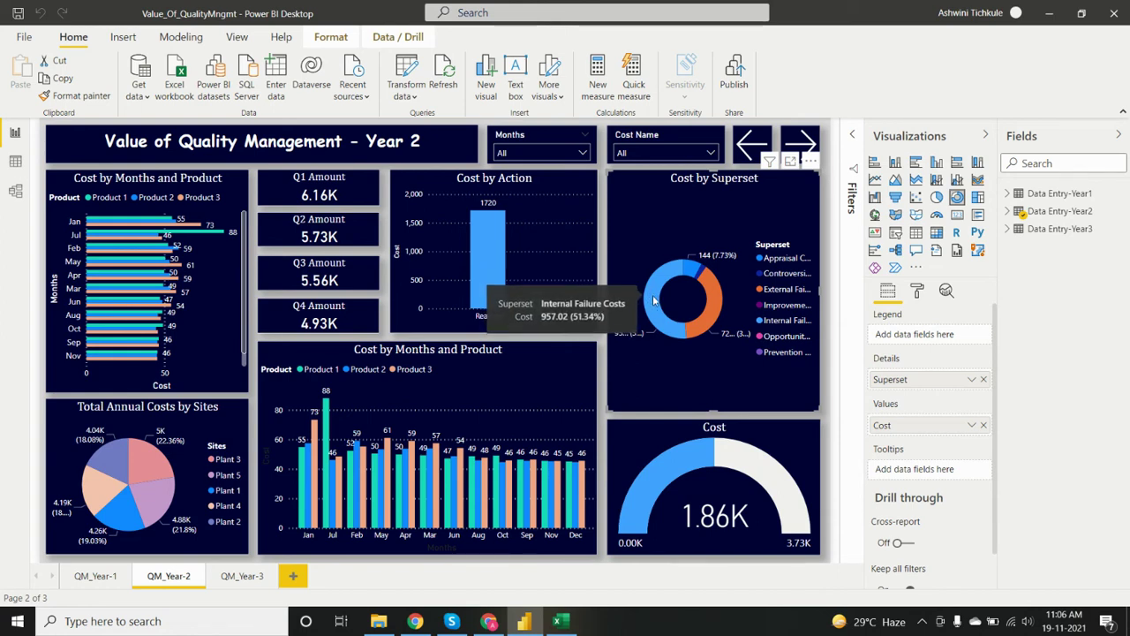
pyautogui.click(278, 353)
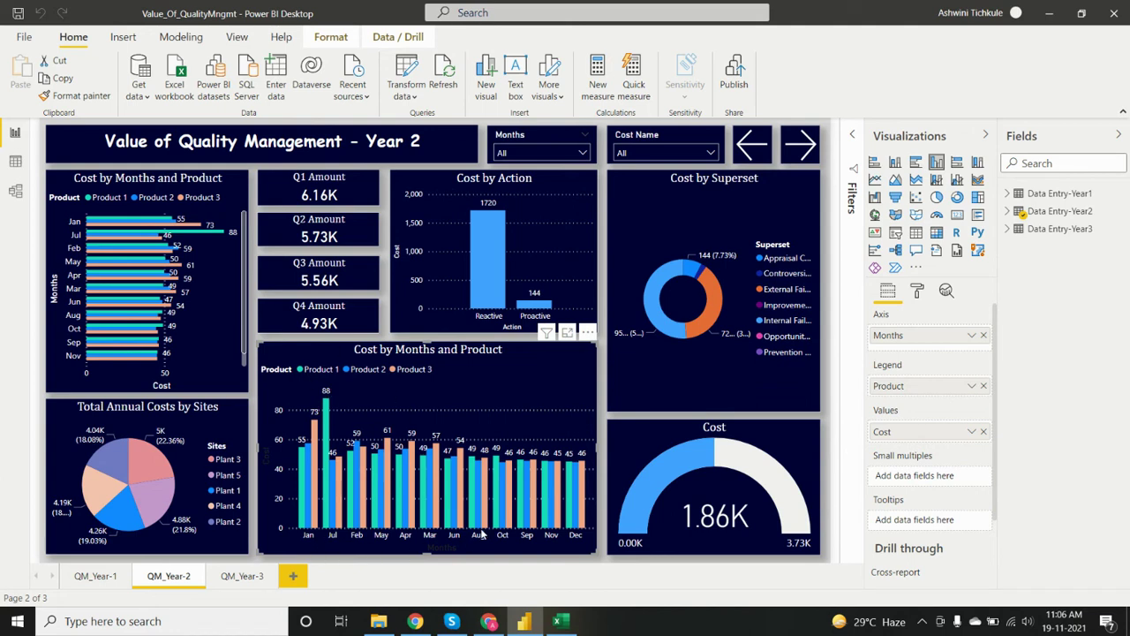
pyautogui.click(634, 431)
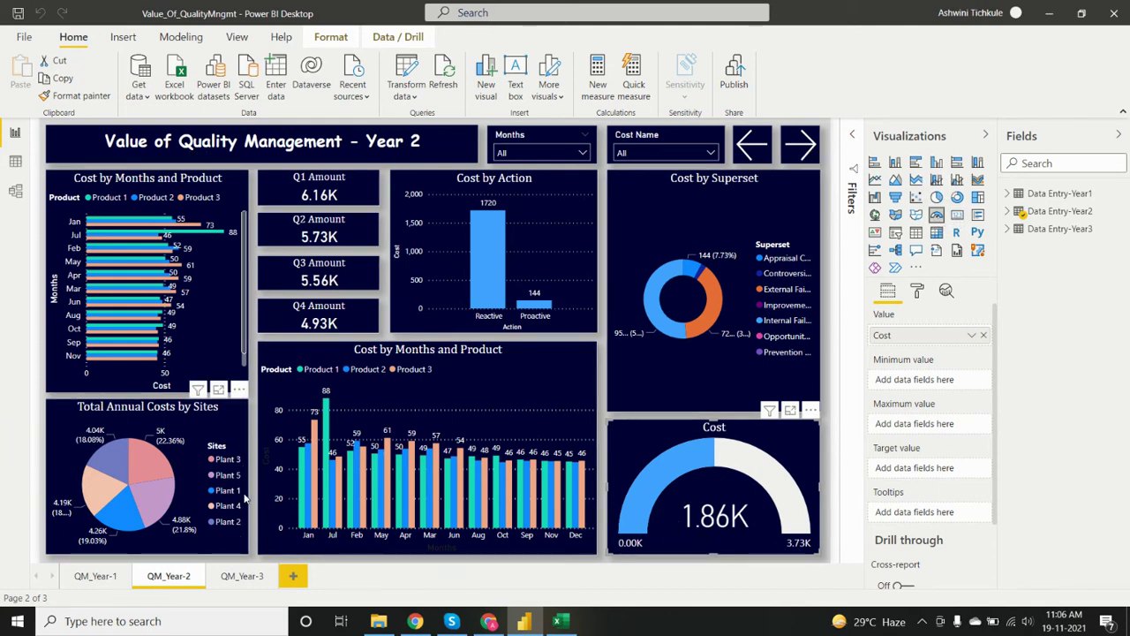
# Show the QM_Year-3 page and view the Product slicer's options without choosing any, leaving nothing selected.
pyautogui.click(243, 576)
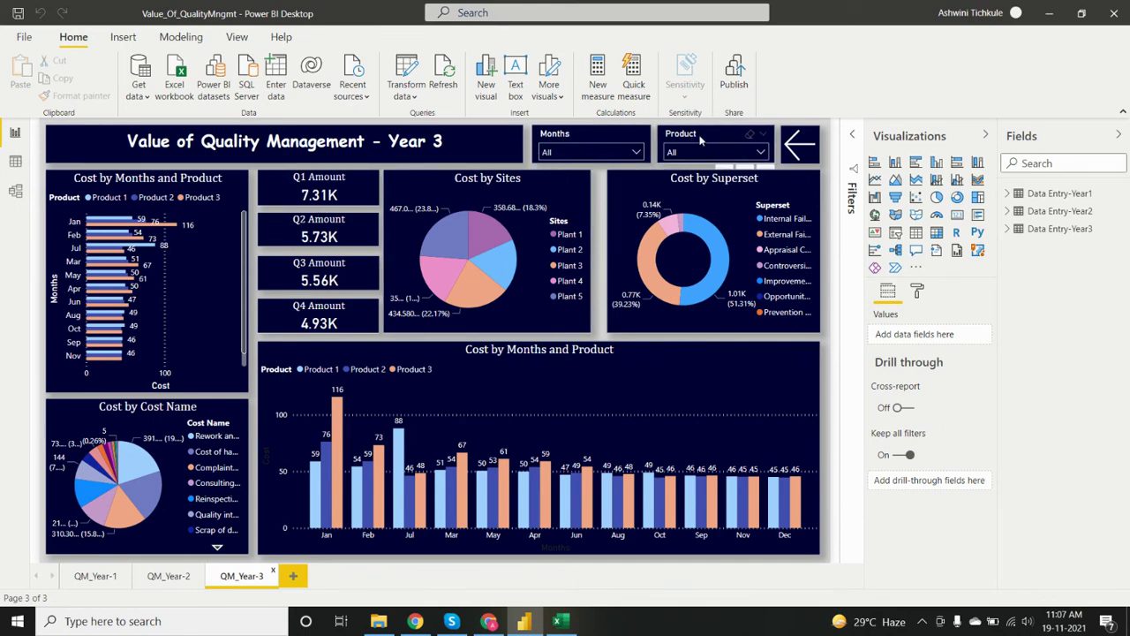
pyautogui.click(761, 152)
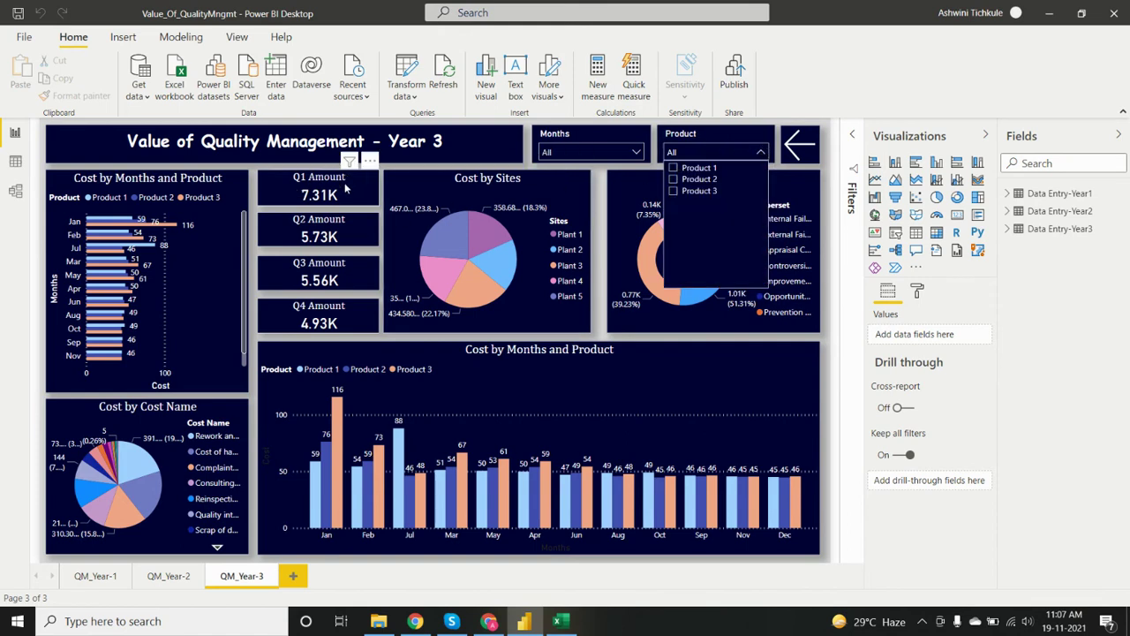
pyautogui.click(292, 166)
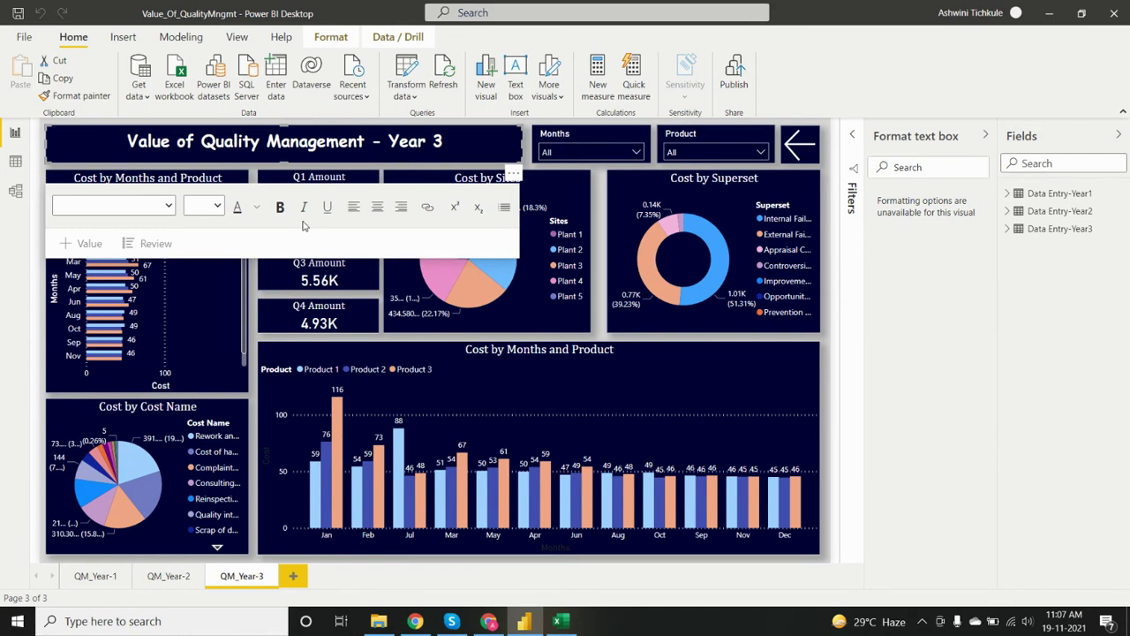
pyautogui.click(605, 254)
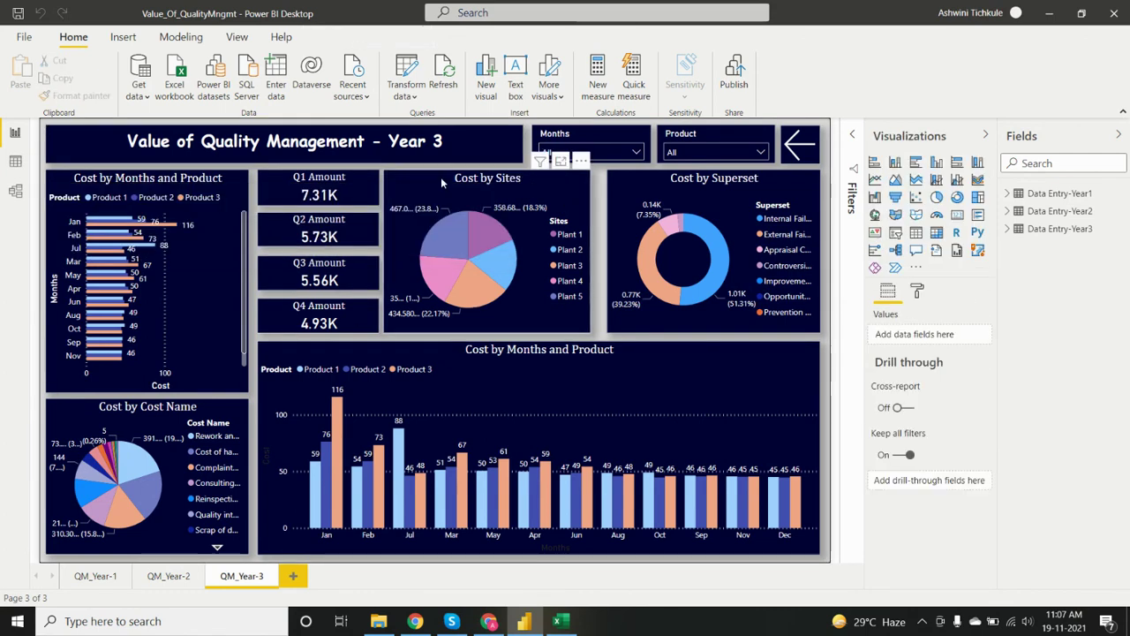
# Widen the Cost by Sites pie chart slightly toward the Cost by Superset donut and examine its largest slice.
pyautogui.click(549, 195)
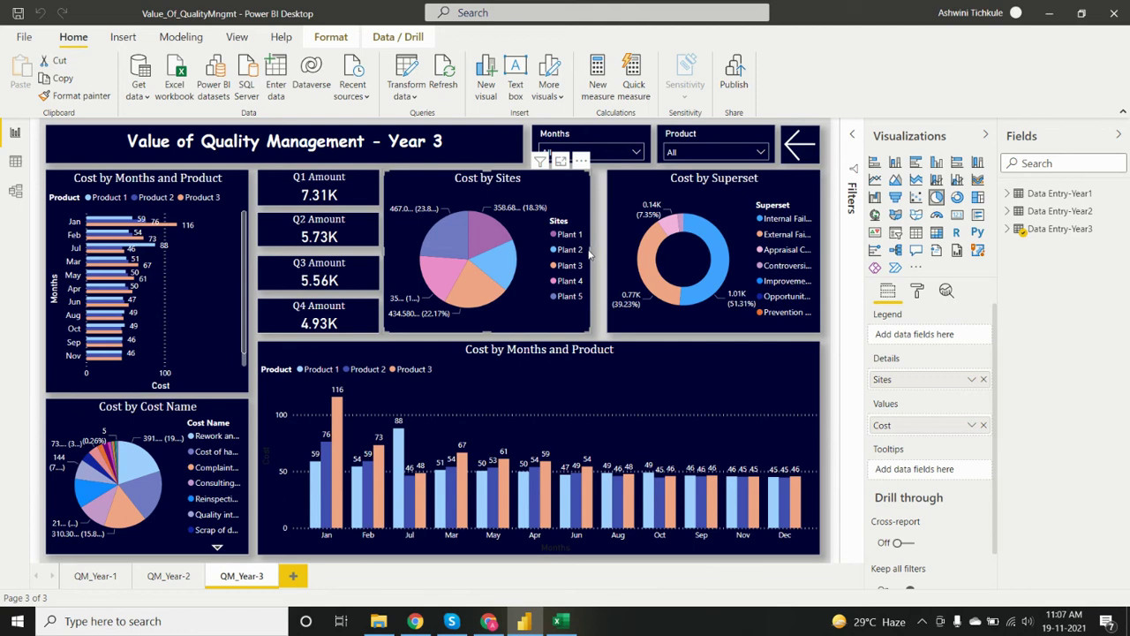
pyautogui.moveTo(590, 254); pyautogui.dragTo(601, 265)
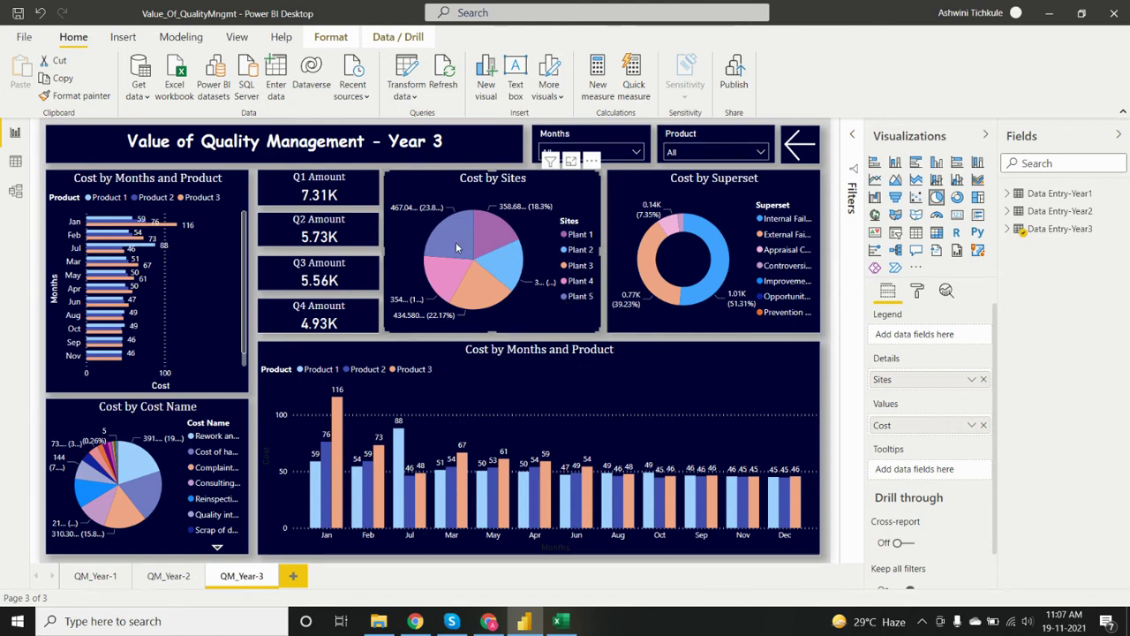
pyautogui.moveTo(456, 248)
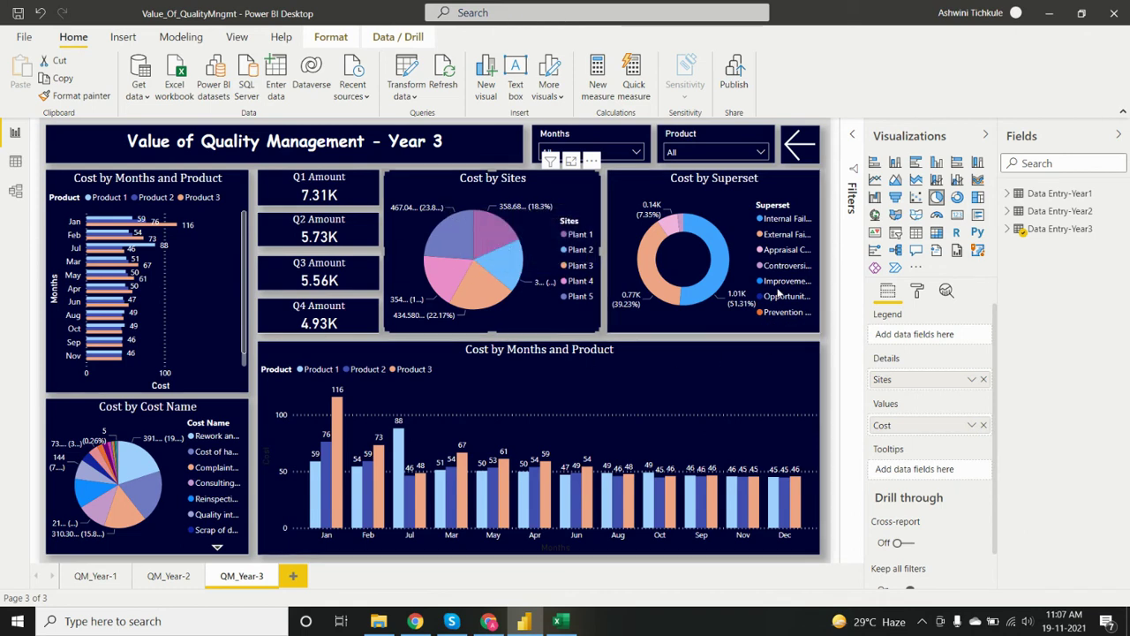
# Inspect the Year 3 Cost by Superset donut, Cost by Months and Product column chart and Cost by Cost Name pie, then clear the selection.
pyautogui.click(620, 184)
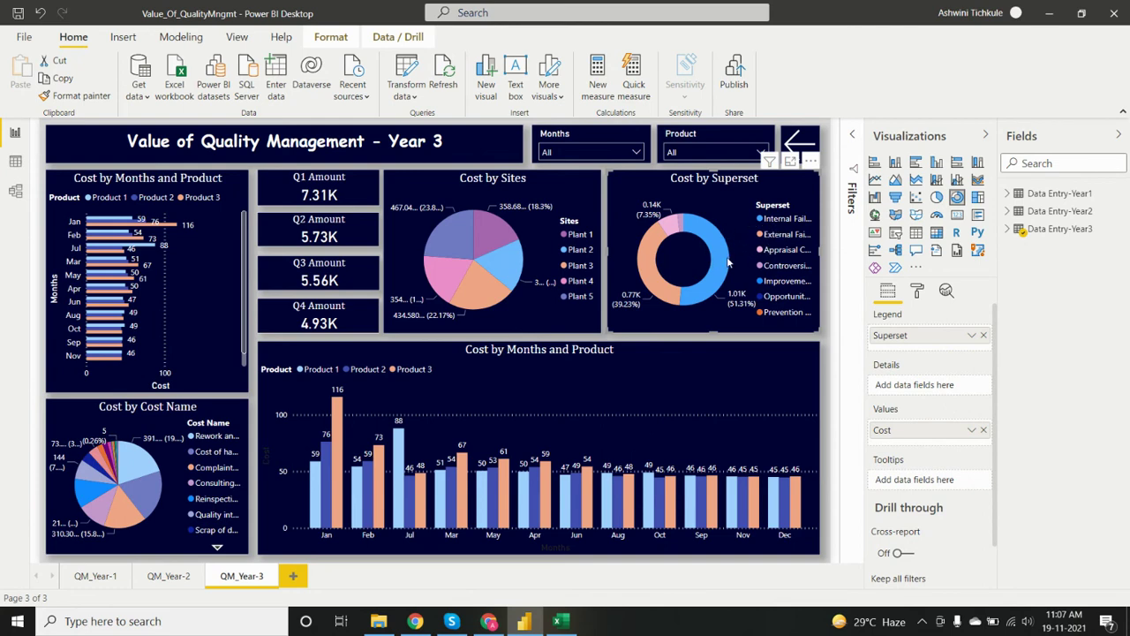
pyautogui.moveTo(727, 263)
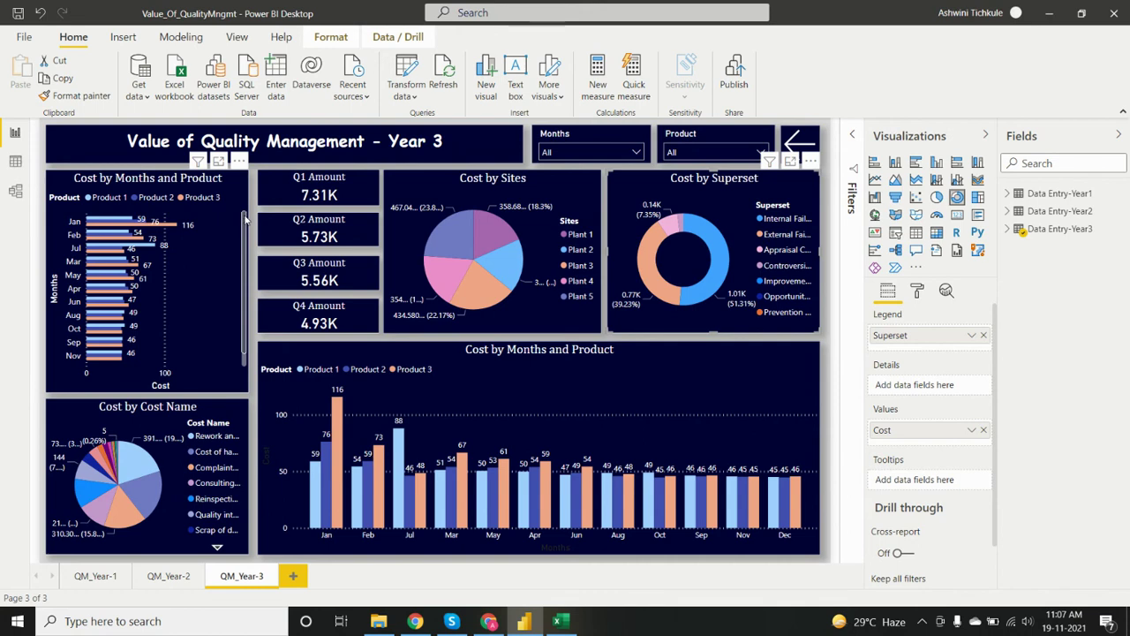
pyautogui.click(343, 356)
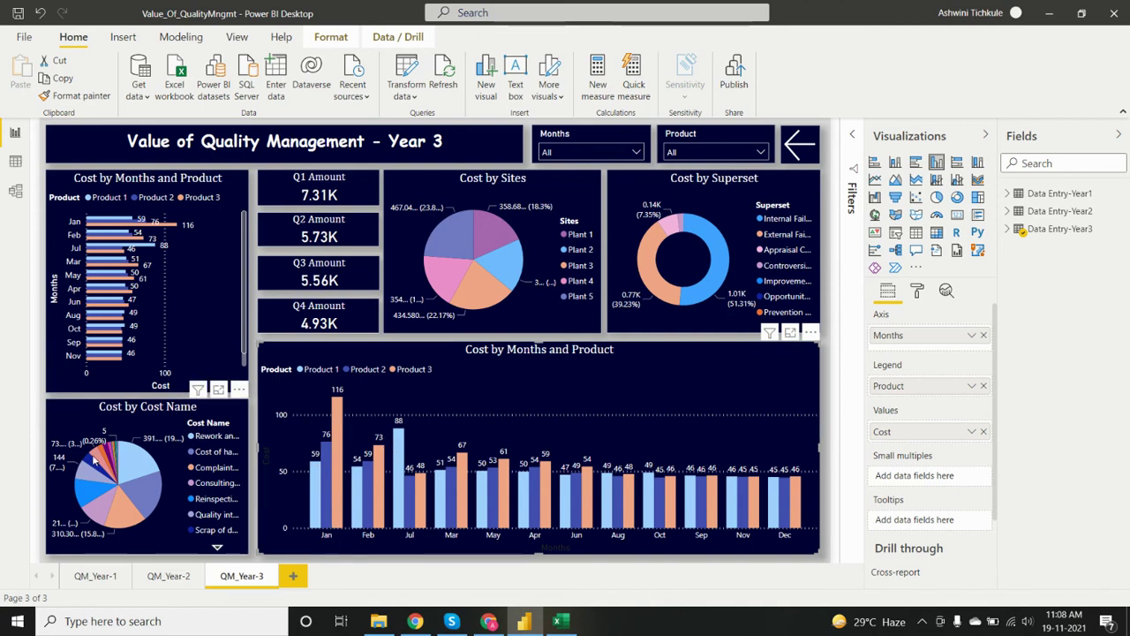
pyautogui.click(97, 413)
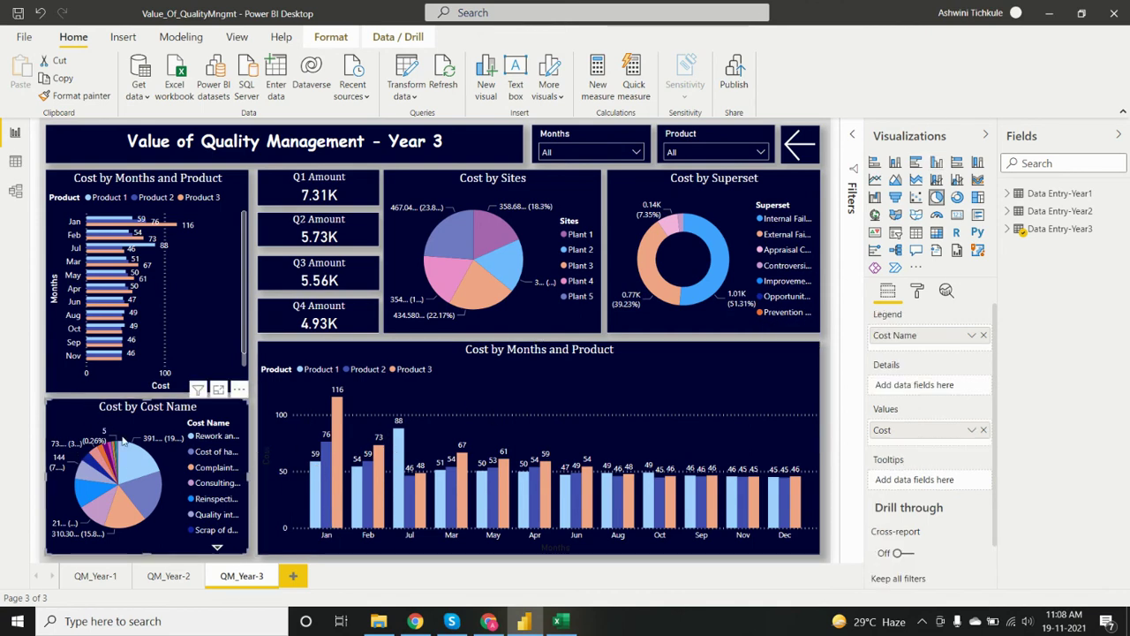
pyautogui.moveTo(137, 466)
pyautogui.click(828, 156)
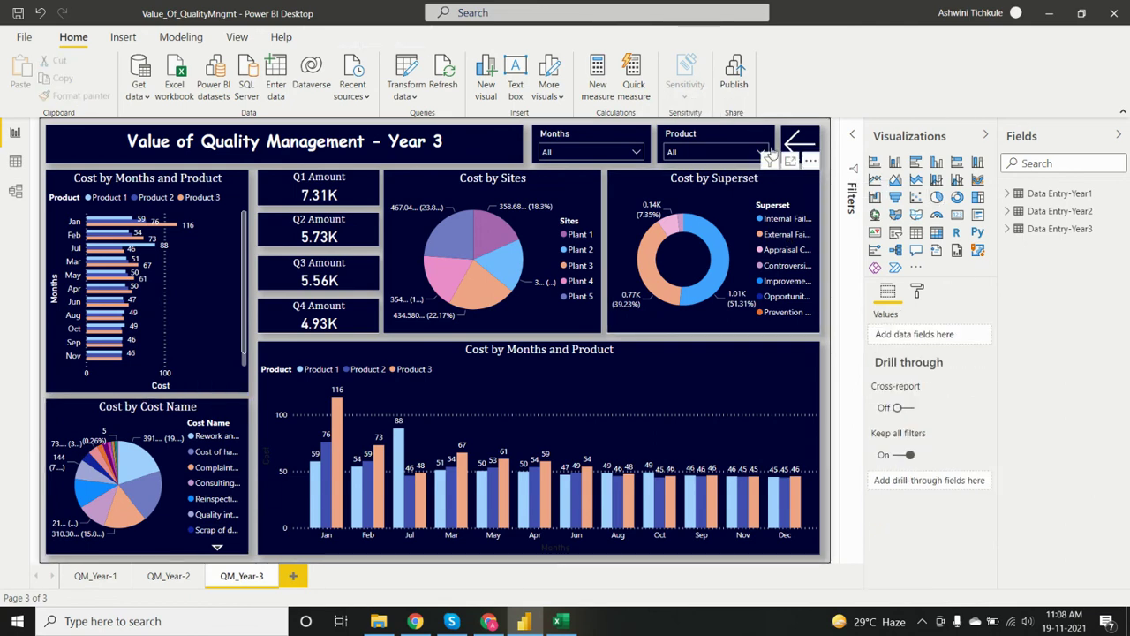
# Test the report's page navigation arrows from Year 3 to Year 1, to Year 2 and back, then through Years 2 and 3 to Year 1.
pyautogui.keyDown('ctrl'); pyautogui.click(801, 148); pyautogui.keyUp('ctrl')
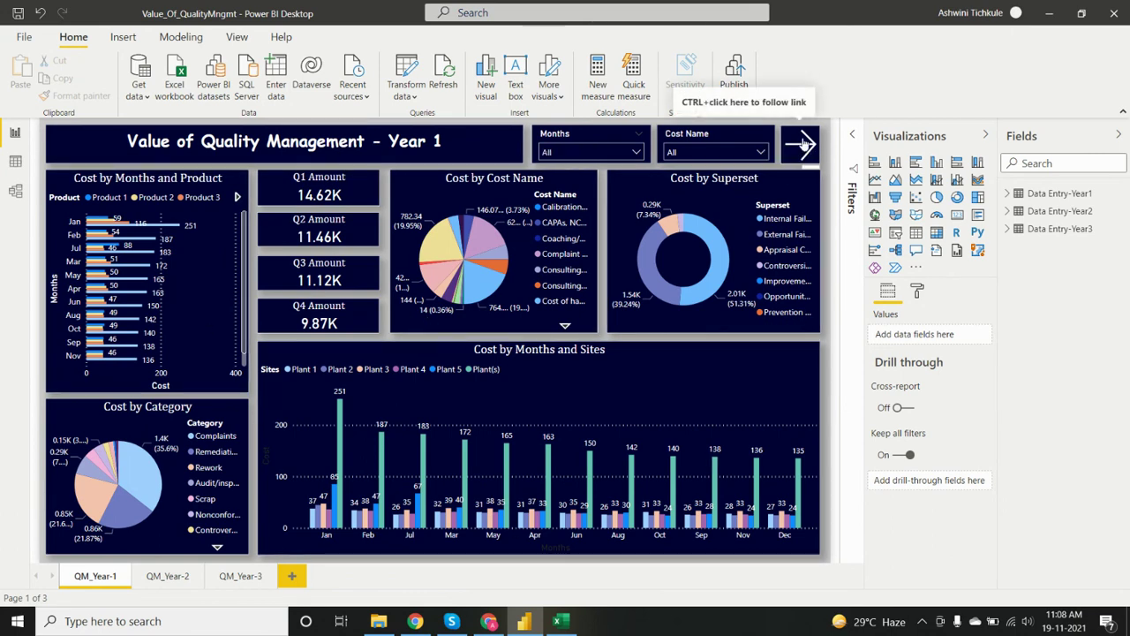
pyautogui.keyDown('ctrl'); pyautogui.click(802, 146); pyautogui.keyUp('ctrl')
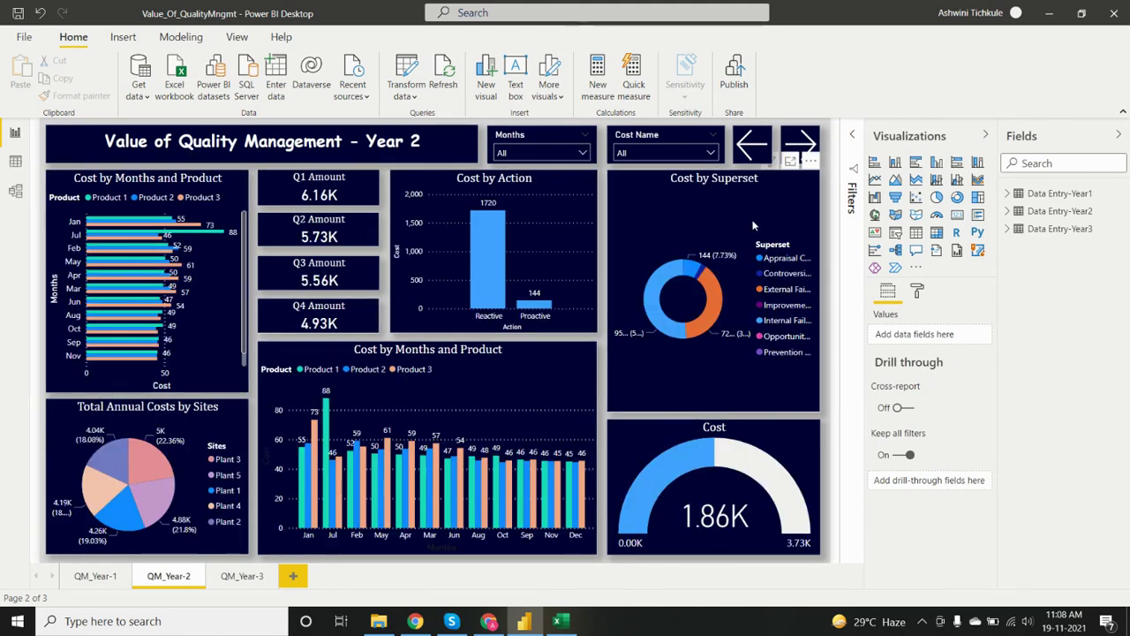
pyautogui.keyDown('ctrl'); pyautogui.click(753, 147); pyautogui.keyUp('ctrl')
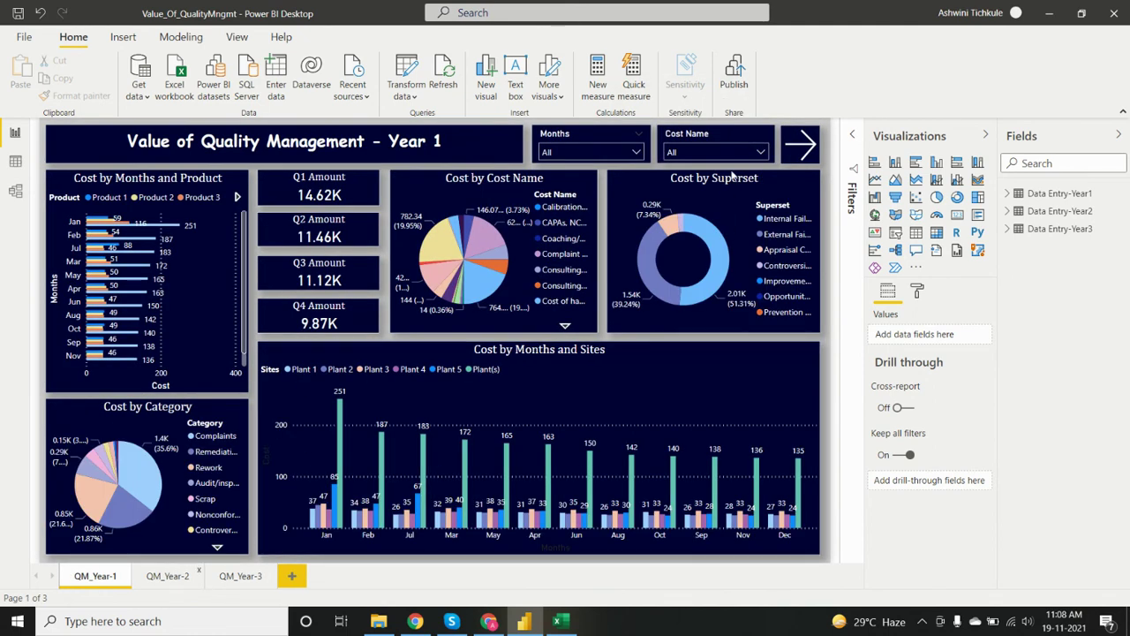
pyautogui.keyDown('ctrl'); pyautogui.click(799, 148); pyautogui.keyUp('ctrl')
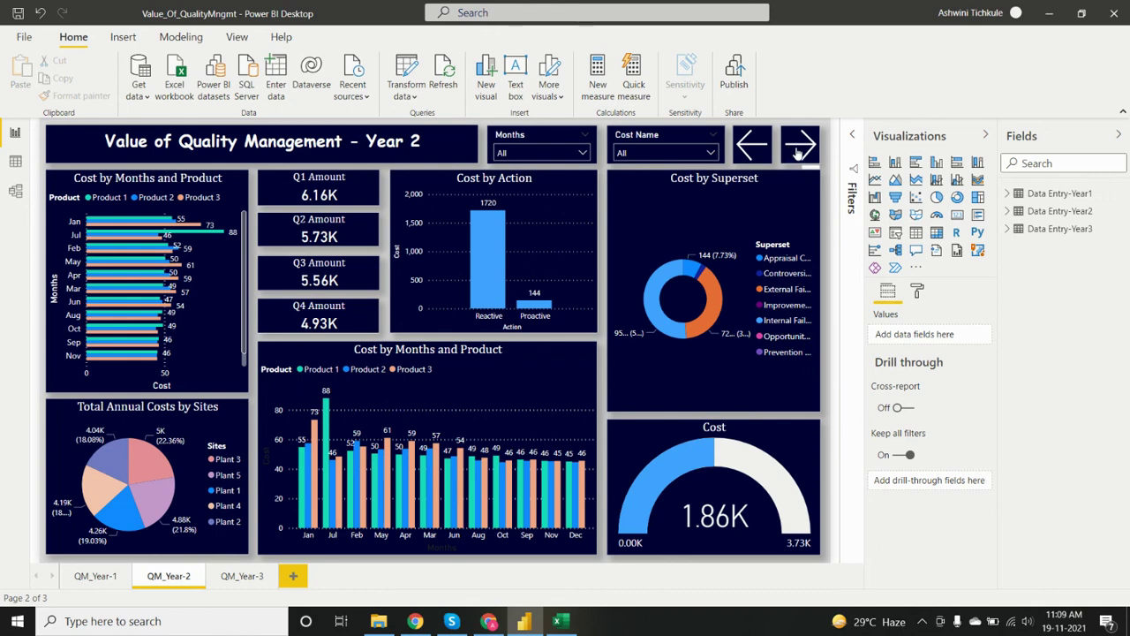
pyautogui.keyDown('ctrl'); pyautogui.click(798, 148); pyautogui.keyUp('ctrl')
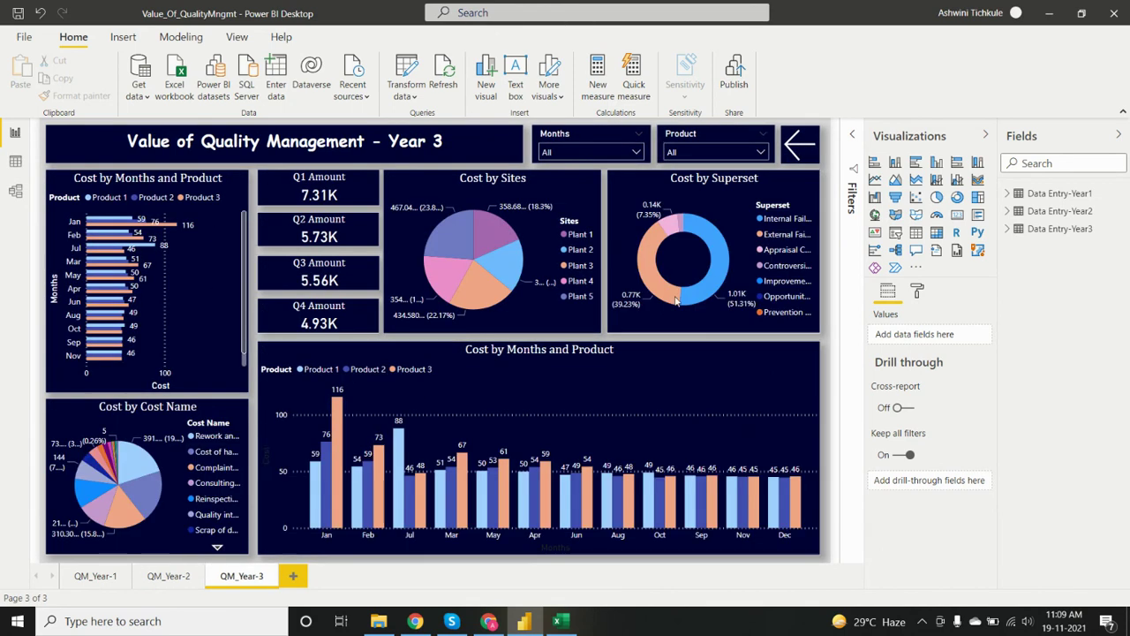
pyautogui.keyDown('ctrl'); pyautogui.click(795, 148); pyautogui.keyUp('ctrl')
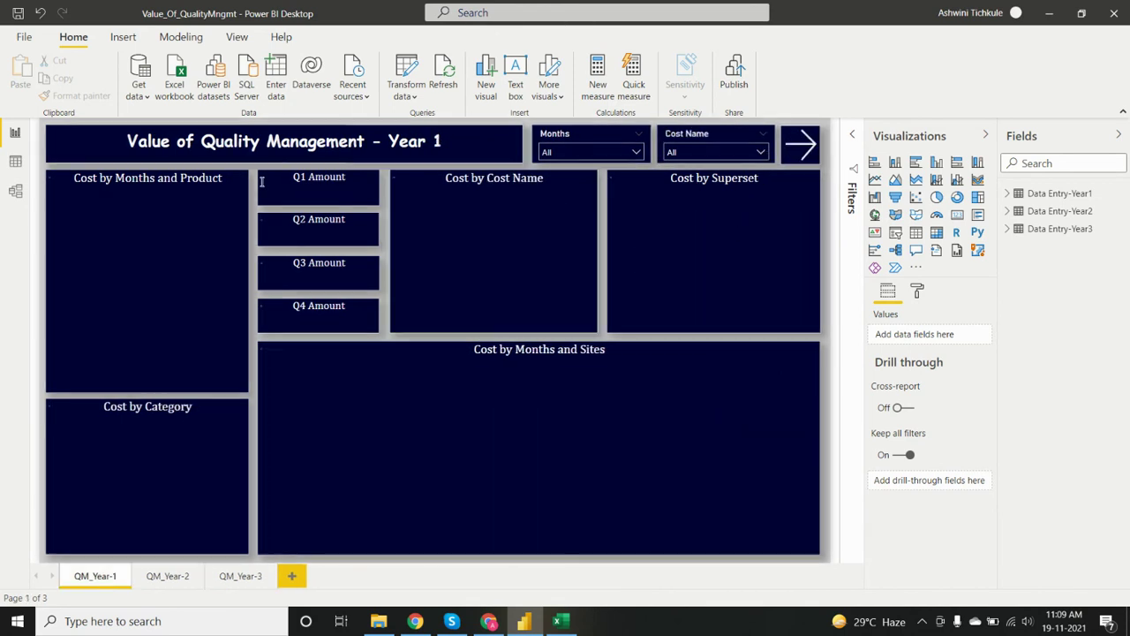